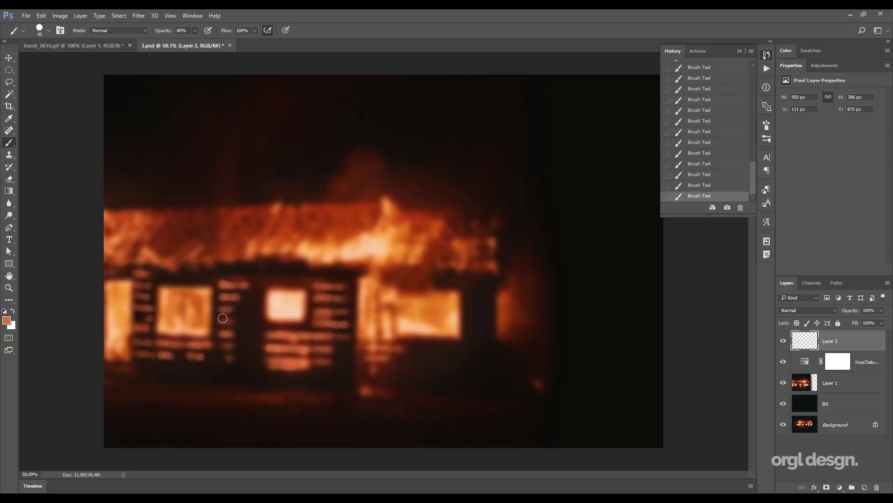
# Paint bright glowing highlights on Layer 2 over the house's doorway and window edges plus scattered embers beside it, using a 50 px brush at 80% opacity.
pyautogui.press(']')
pyautogui.moveTo(363, 280)
pyautogui.mouseDown()
pyautogui.moveTo(396, 354)
pyautogui.moveTo(452, 298)
pyautogui.moveTo(406, 332)
pyautogui.moveTo(401, 252)
pyautogui.moveTo(163, 264)
pyautogui.moveTo(123, 256)
pyautogui.moveTo(135, 217)
pyautogui.moveTo(128, 310)
pyautogui.moveTo(113, 320)
pyautogui.moveTo(119, 219)
pyautogui.moveTo(290, 243)
pyautogui.moveTo(327, 268)
pyautogui.moveTo(416, 263)
pyautogui.moveTo(345, 302)
pyautogui.moveTo(308, 361)
pyautogui.moveTo(329, 330)
pyautogui.moveTo(141, 334)
pyautogui.moveTo(133, 255)
pyautogui.moveTo(384, 350)
pyautogui.mouseUp()
pyautogui.moveTo(501, 296); pyautogui.dragTo(503, 324)
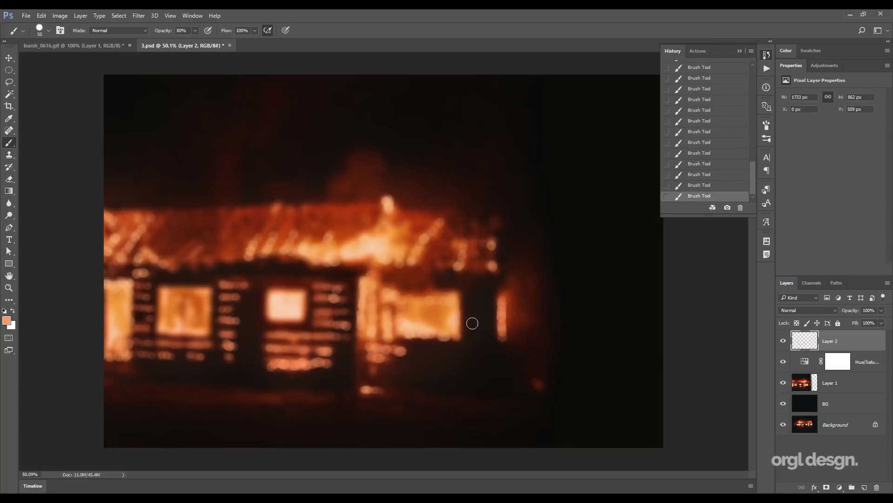
pyautogui.moveTo(530, 377)
pyautogui.mouseDown()
pyautogui.moveTo(595, 380)
pyautogui.moveTo(590, 363)
pyautogui.mouseUp()
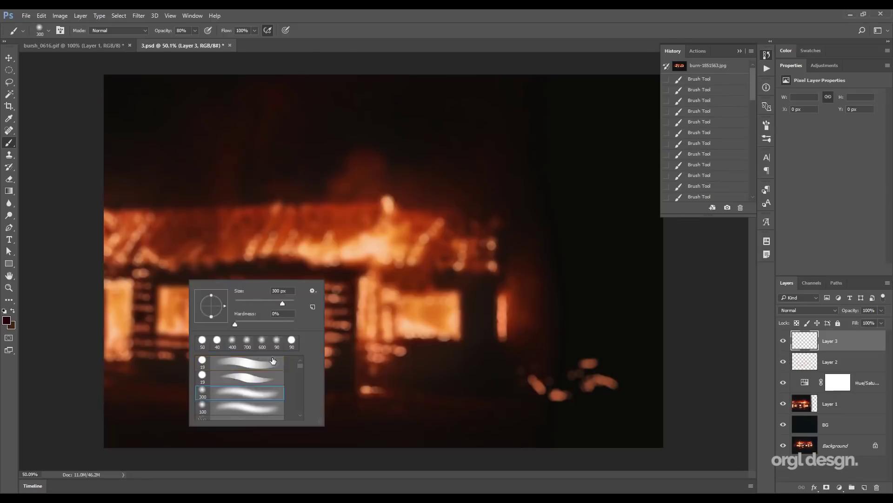
# Paint a soft brown haze across the lower scene with a 400 px brush at 21% opacity, and orange smoke with a 500 px textured brush.
pyautogui.press('Return')
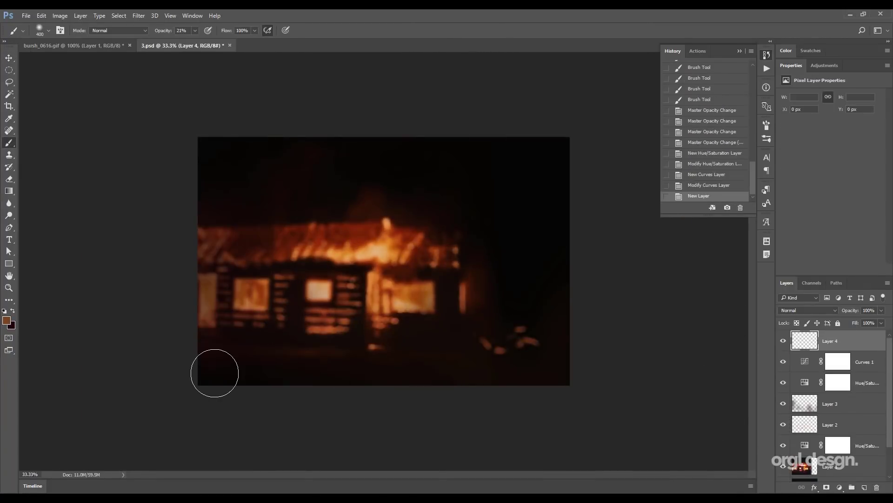
pyautogui.moveTo(214, 372)
pyautogui.mouseDown()
pyautogui.moveTo(285, 301)
pyautogui.moveTo(298, 336)
pyautogui.moveTo(382, 356)
pyautogui.moveTo(289, 313)
pyautogui.mouseUp()
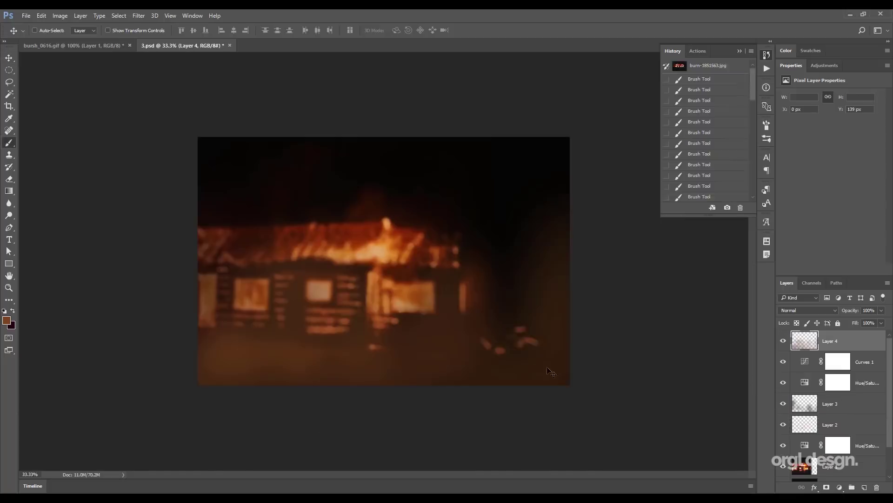
pyautogui.hotkey('shift', '+')
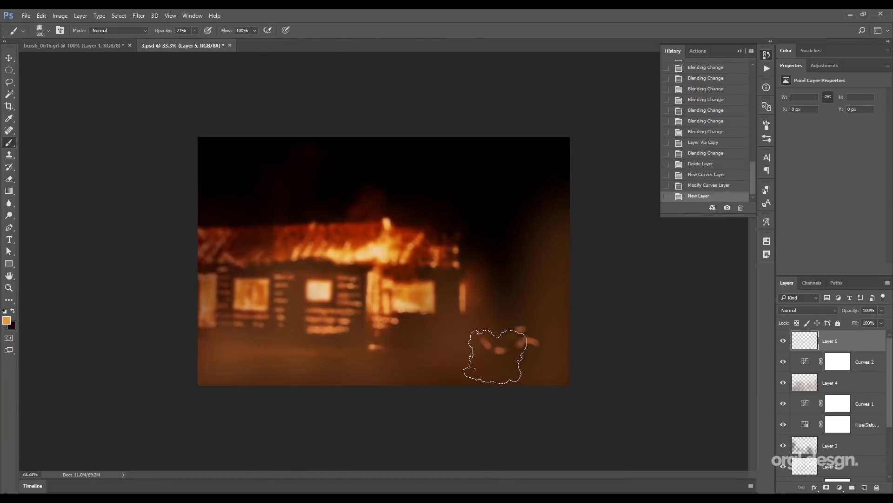
pyautogui.moveTo(499, 355); pyautogui.dragTo(526, 289)
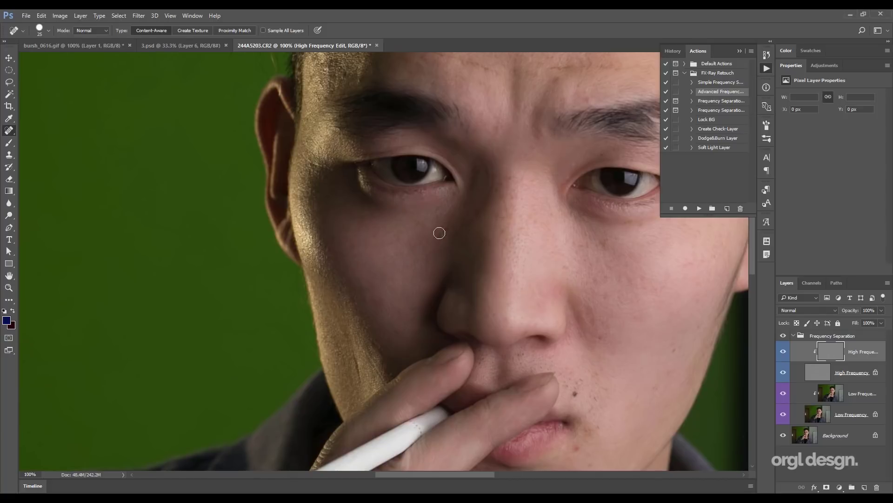
# Heal the small blemishes on the cheeks, around the eyes and at the temple with the Healing Brush on the High Frequency Edit layer.
pyautogui.hotkey('shift', 'j')
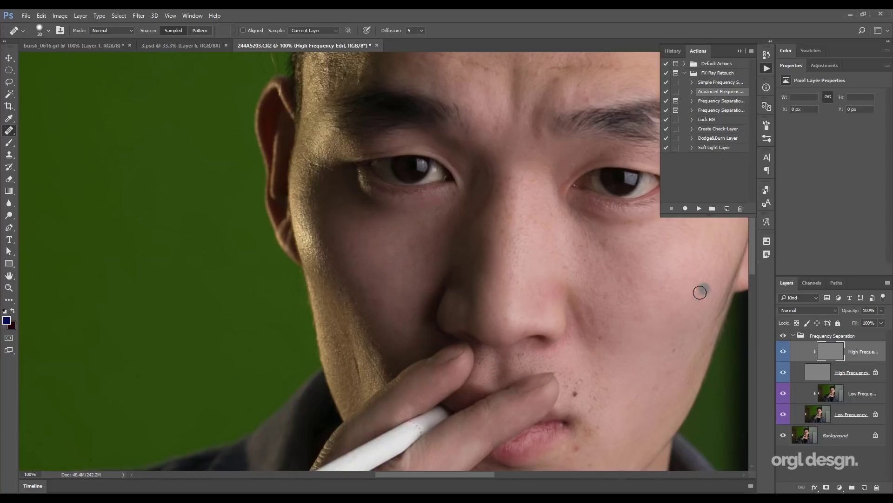
pyautogui.scroll(1, 518, 185)
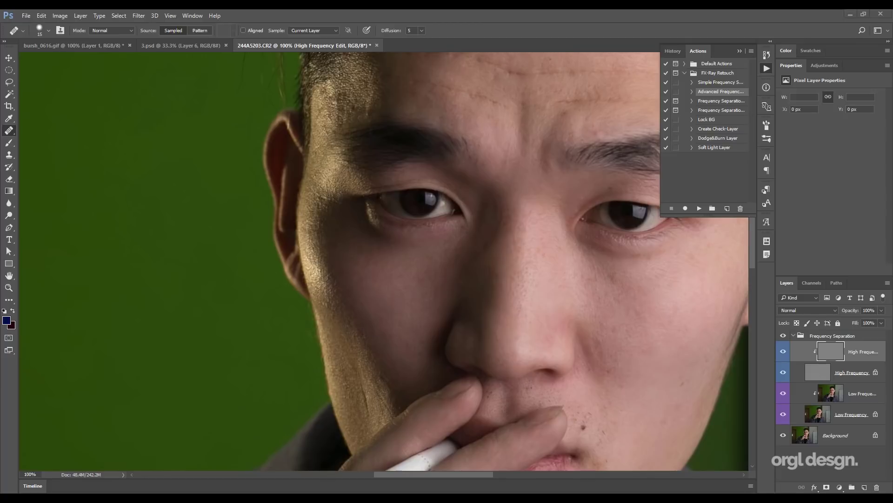
pyautogui.scroll(2, 426, 256)
pyautogui.scroll(-3, 578, 354)
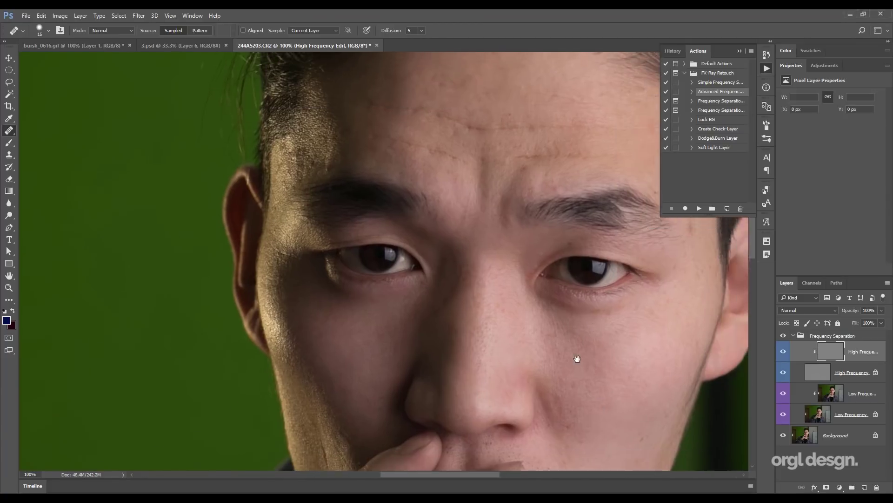
pyautogui.scroll(1, 440, 204)
pyautogui.hscroll(1, 410, 276)
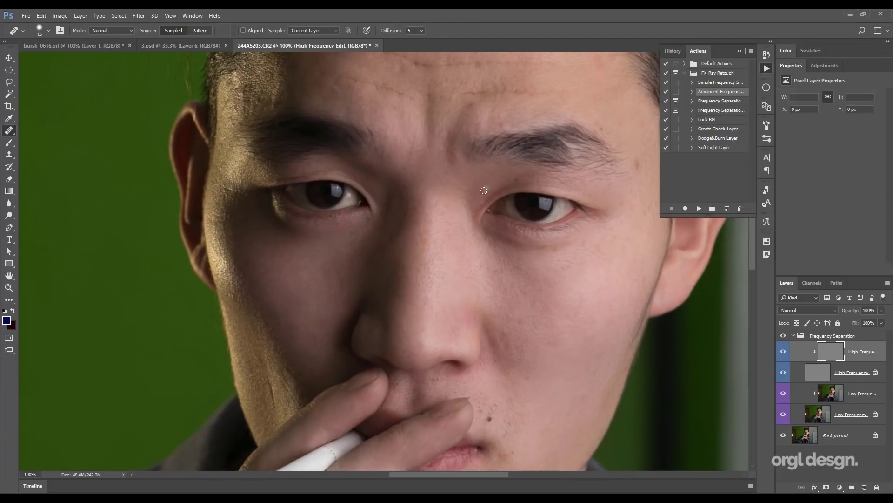
pyautogui.scroll(2, 484, 190)
pyautogui.hscroll(2, 498, 204)
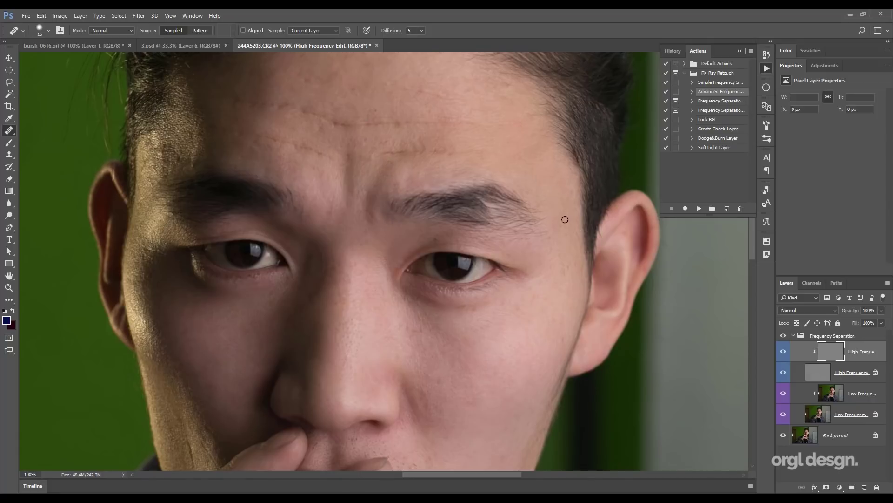
# Heal the spots on the lower cheek and around the mouth with the 15 px Healing Brush.
pyautogui.scroll(-3, 531, 290)
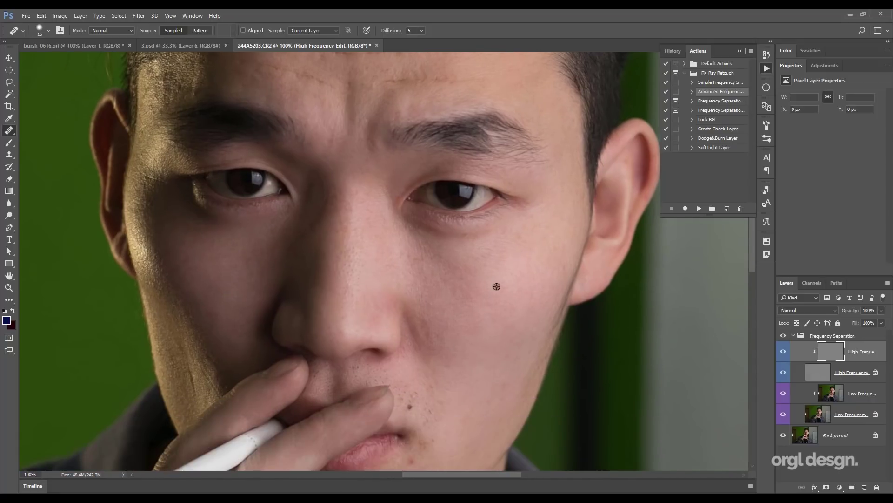
pyautogui.scroll(-2, 401, 190)
pyautogui.scroll(-2, 439, 277)
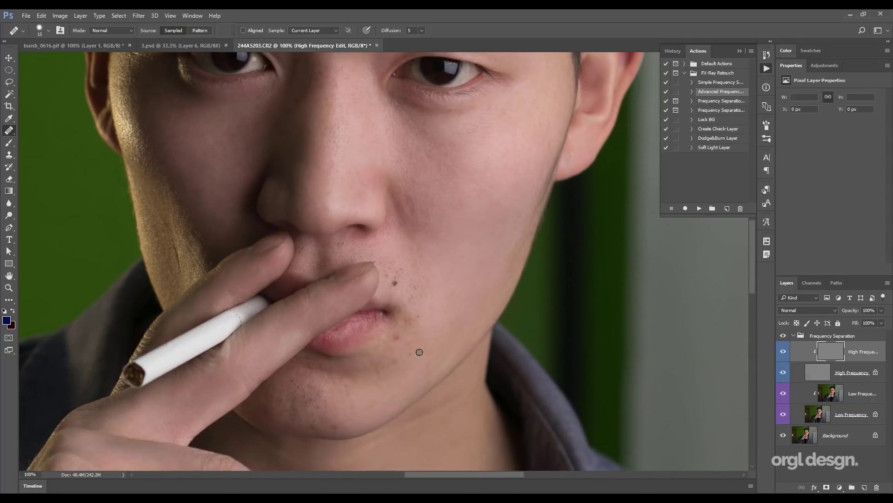
# Heal the forehead blemishes up to the hairline with the 15 px Healing Brush.
pyautogui.scroll(4, 460, 289)
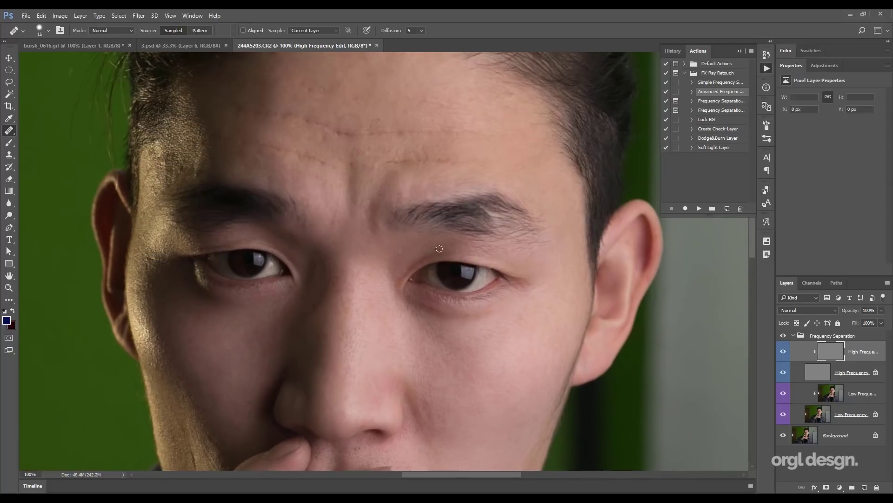
pyautogui.scroll(2, 432, 271)
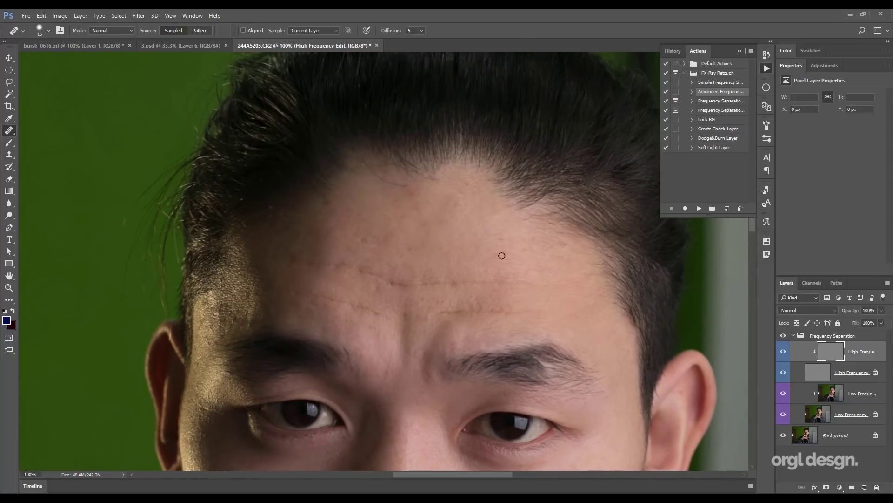
pyautogui.scroll(1, 374, 223)
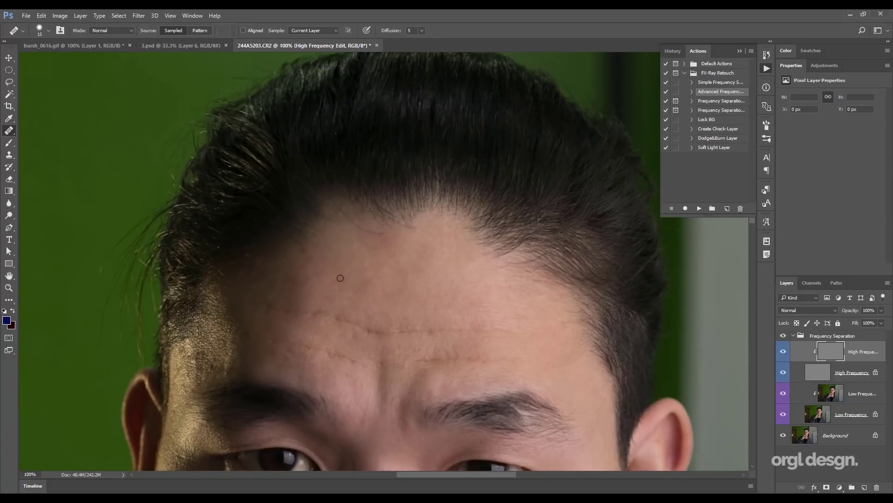
pyautogui.scroll(-5, 340, 278)
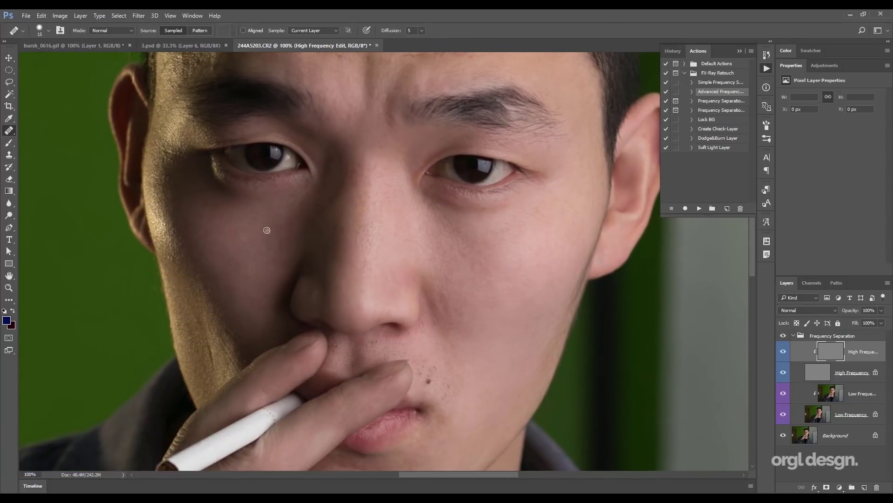
# Heal the remaining skin imperfections on the jaw, neck and hand with the 15 px Healing Brush.
pyautogui.scroll(-4, 267, 230)
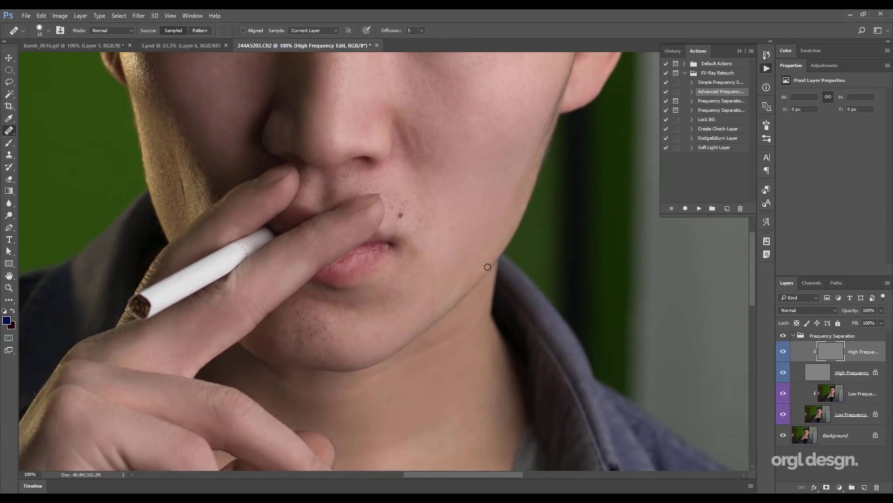
pyautogui.scroll(4, 487, 267)
pyautogui.hscroll(-3, 412, 197)
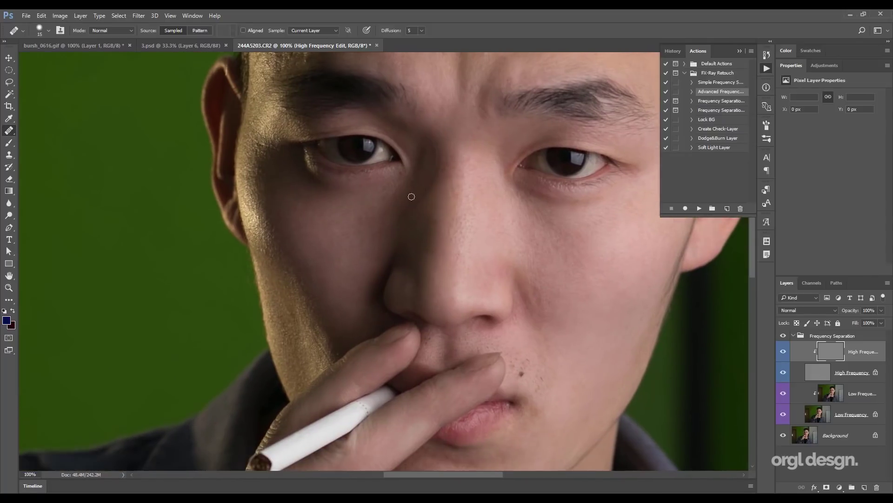
pyautogui.scroll(-7, 415, 269)
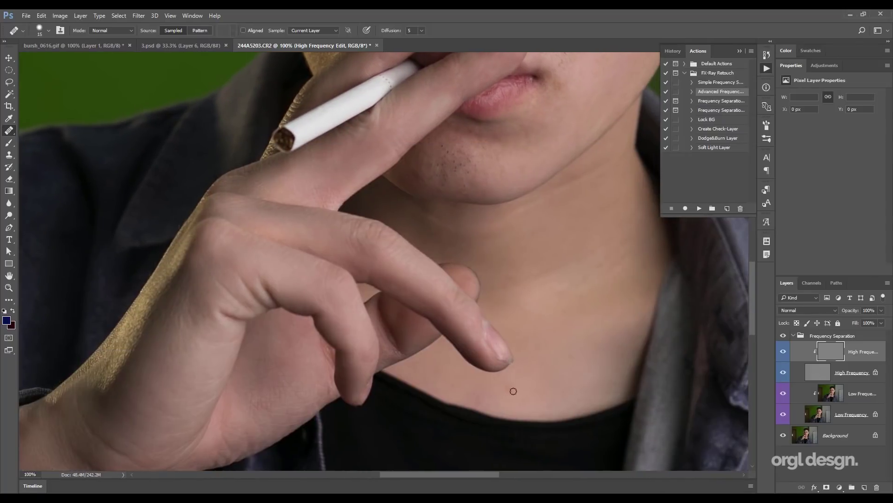
pyautogui.scroll(-2, 265, 355)
pyautogui.scroll(12, 359, 355)
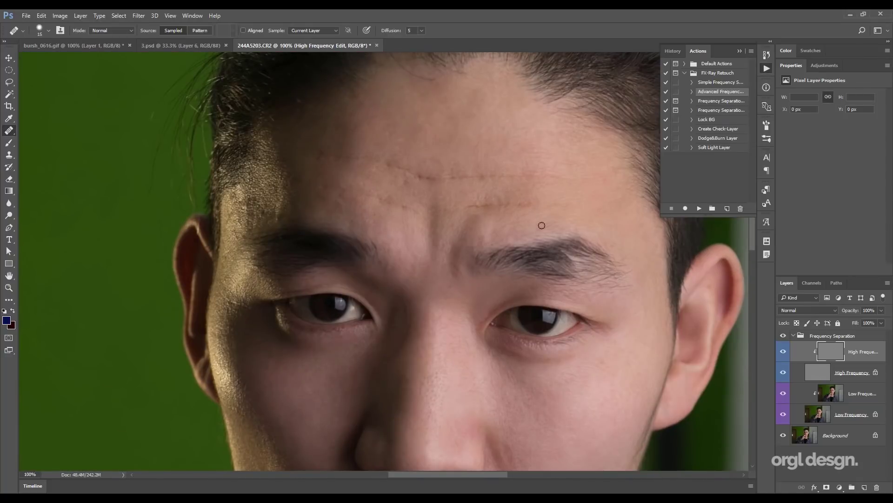
# Smooth the skin tones of the forehead and eye area on the Low Frequency Edit layer with an 80 px Mixer Brush.
pyautogui.scroll(-3, 541, 225)
pyautogui.hscroll(2, 542, 226)
pyautogui.hotkey('alt', '[')
pyautogui.hotkey('alt', '[')
pyautogui.hotkey('shift', 'b')
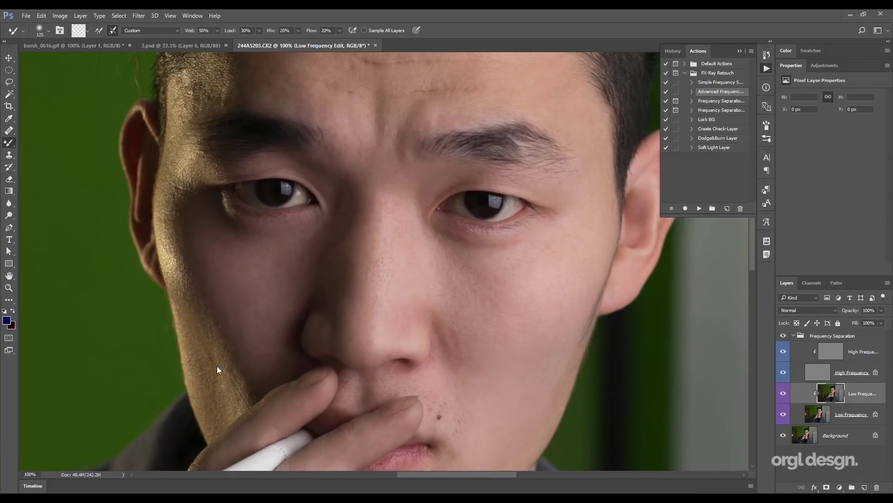
pyautogui.scroll(3, 279, 200)
pyautogui.hscroll(-2, 279, 199)
pyautogui.press('[')
pyautogui.press('[')
pyautogui.press('[')
pyautogui.hscroll(3, 333, 246)
pyautogui.scroll(-2, 531, 269)
pyautogui.hscroll(-1, 530, 269)
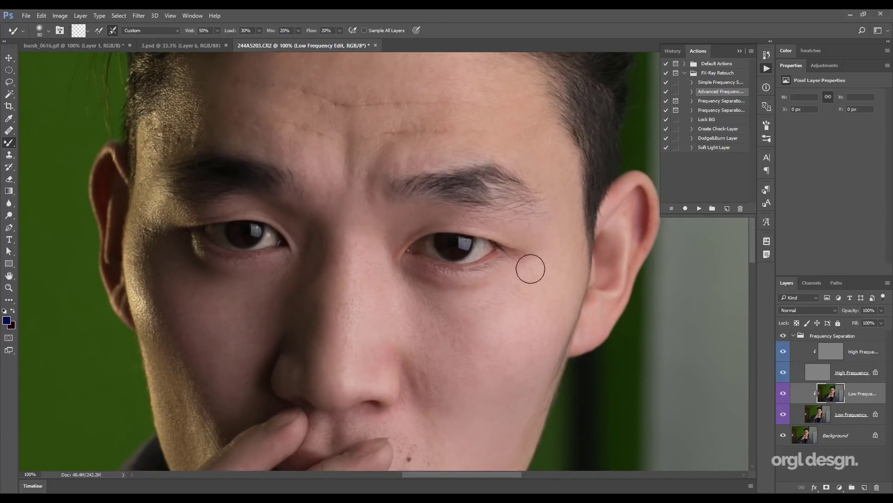
# Blend the skin tones over the nose, cheeks, mouth and chin with the 80 px Mixer Brush.
pyautogui.hscroll(-2, 359, 225)
pyautogui.scroll(-2, 348, 312)
pyautogui.hscroll(-1, 348, 312)
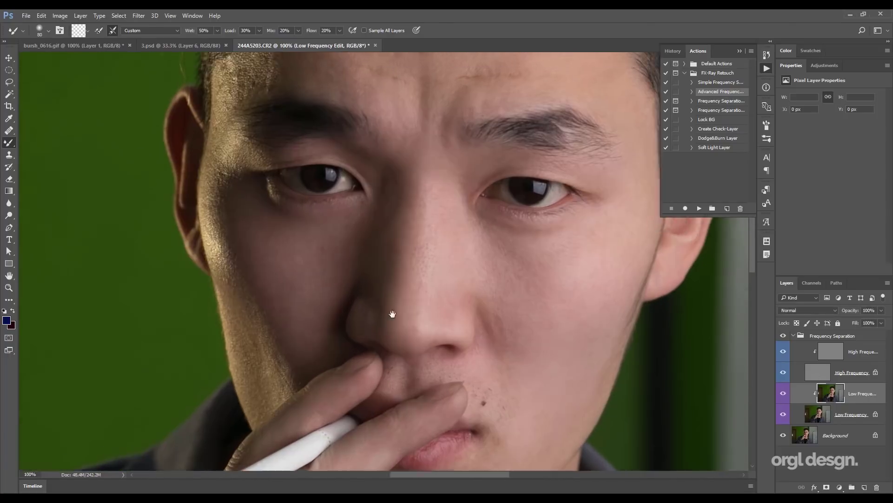
pyautogui.hscroll(2, 458, 255)
pyautogui.scroll(-2, 520, 318)
pyautogui.hscroll(-2, 520, 319)
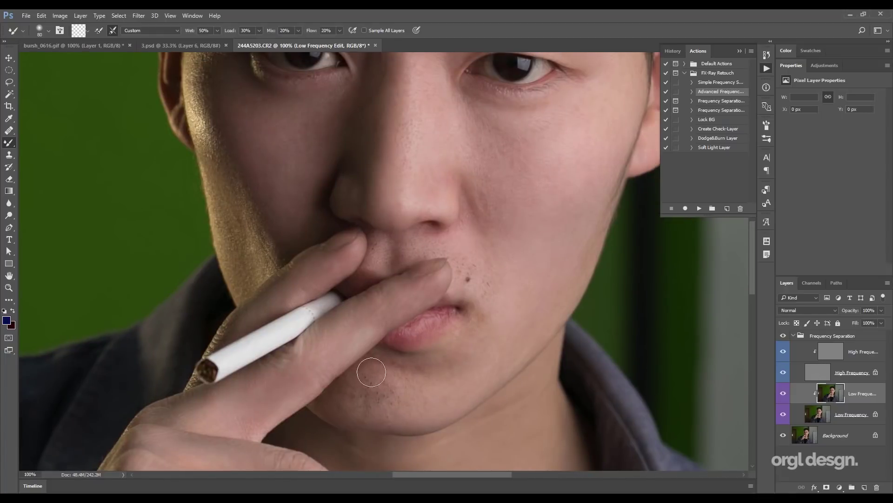
pyautogui.scroll(-2, 352, 331)
pyautogui.hscroll(-2, 352, 332)
# Enlarge the Mixer Brush to 125 px and even out the skin tones on the hand and wrist.
pyautogui.hotkey('ctrl', '-')
pyautogui.press(']')
pyautogui.press(']')
pyautogui.press(']')
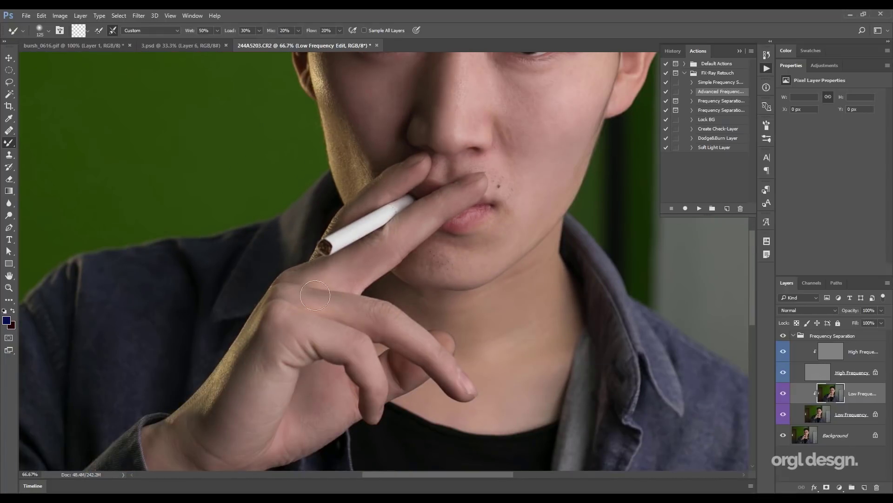
pyautogui.scroll(-3, 315, 296)
pyautogui.hscroll(-2, 315, 296)
# Check the whole retouched portrait and save it as Frequency Separation.psd.
pyautogui.hotkey('ctrl', '0')
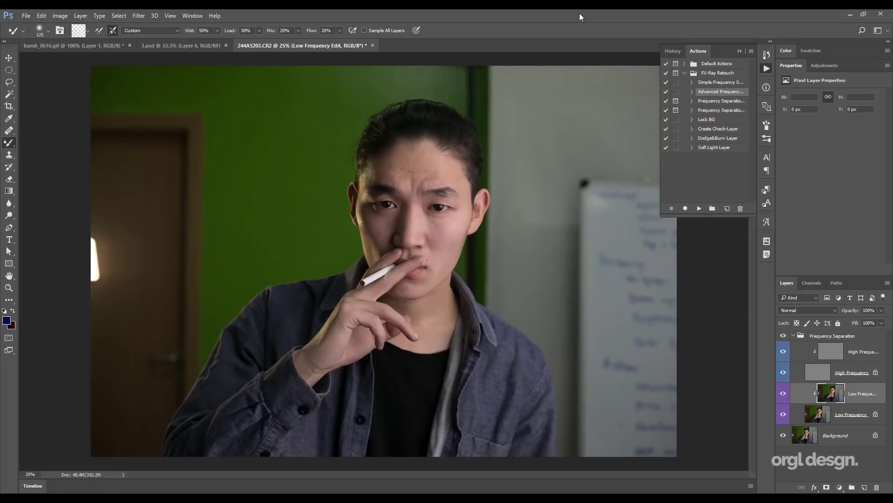
pyautogui.hotkey('ctrl', '+')
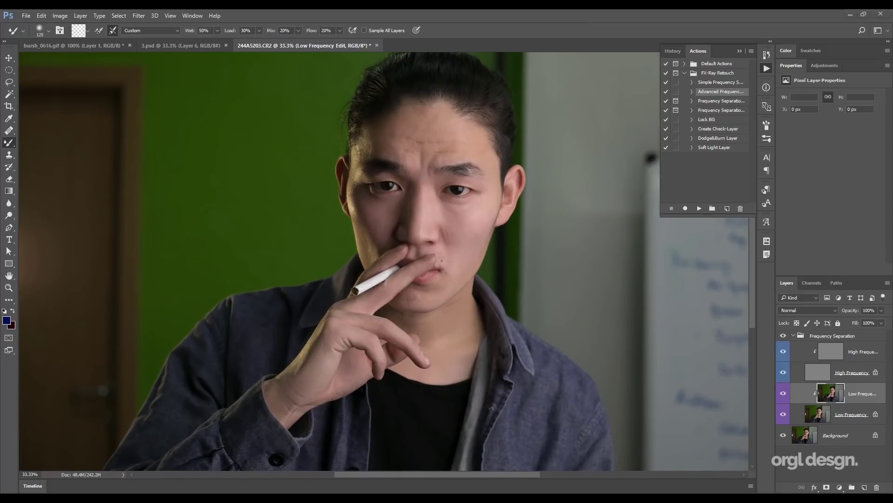
pyautogui.hotkey('ctrl', '+')
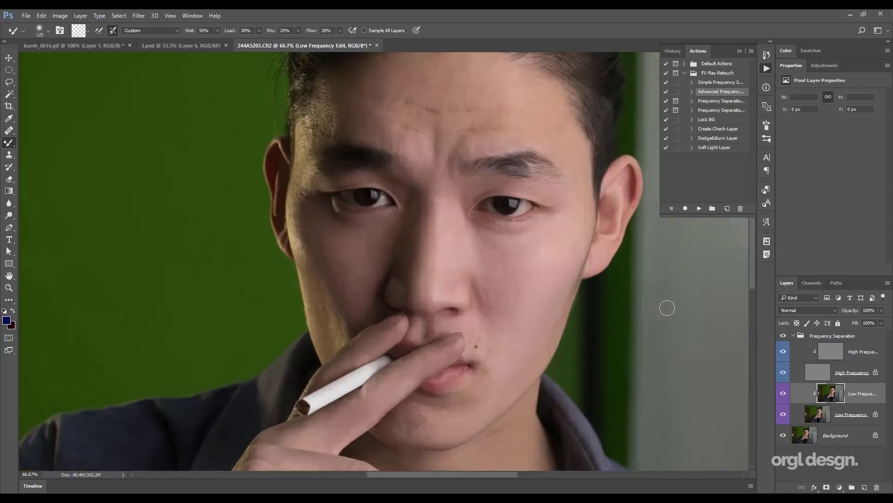
pyautogui.hotkey('ctrl', 'shift', 's')
pyautogui.write('F')
pyautogui.press('Return')
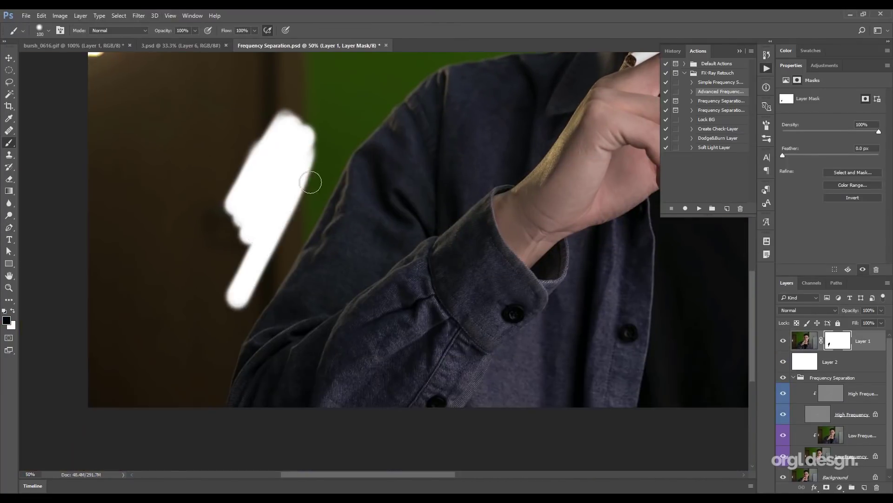
# Mask out the background on Layer 1 along the sleeve, shoulder, jaw and ear on the cigarette side by painting black, narrowing the brush near edges.
pyautogui.moveTo(288, 180)
pyautogui.mouseDown()
pyautogui.moveTo(281, 238)
pyautogui.moveTo(233, 322)
pyautogui.mouseUp()
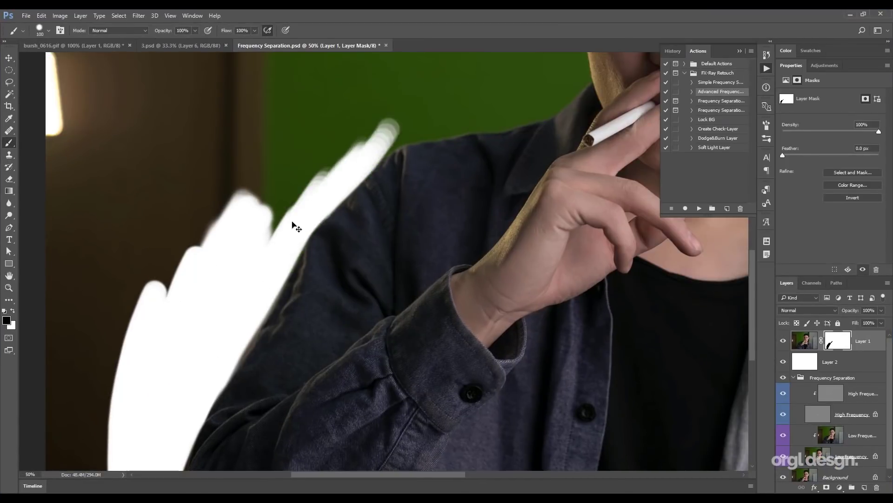
pyautogui.moveTo(295, 225); pyautogui.dragTo(438, 120)
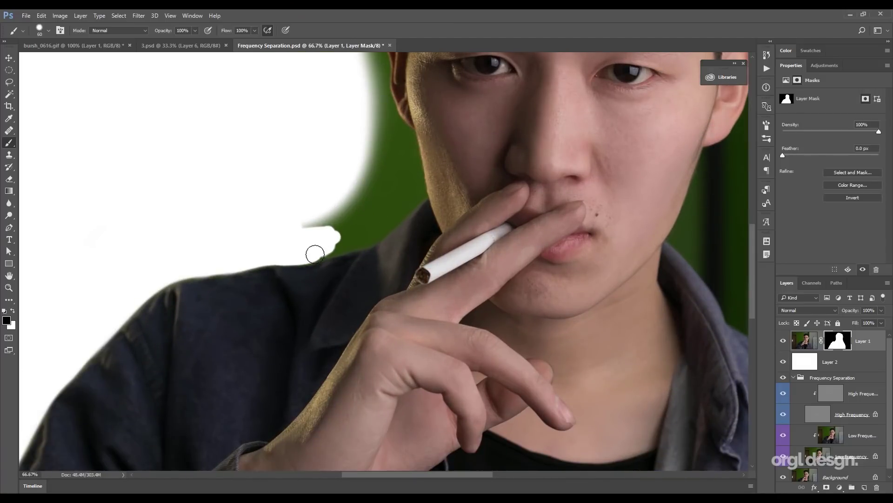
pyautogui.moveTo(315, 253); pyautogui.dragTo(405, 198)
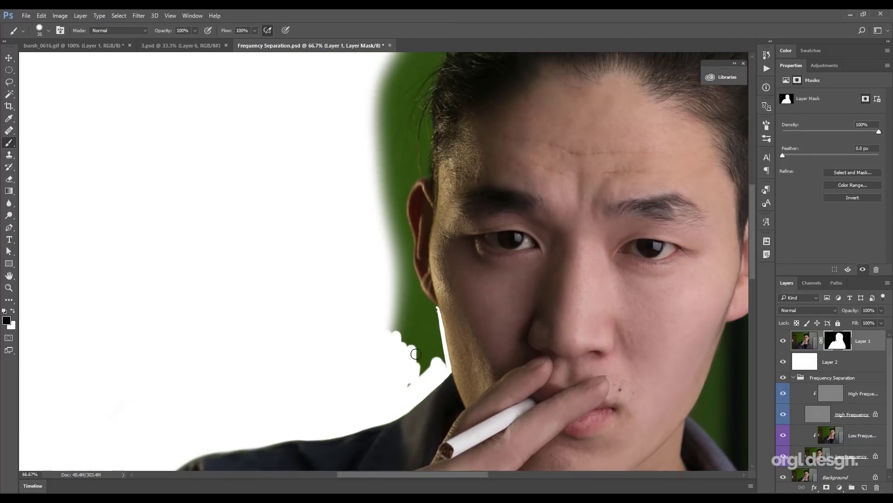
pyautogui.moveTo(412, 358)
pyautogui.mouseDown()
pyautogui.moveTo(395, 306)
pyautogui.moveTo(405, 231)
pyautogui.mouseUp()
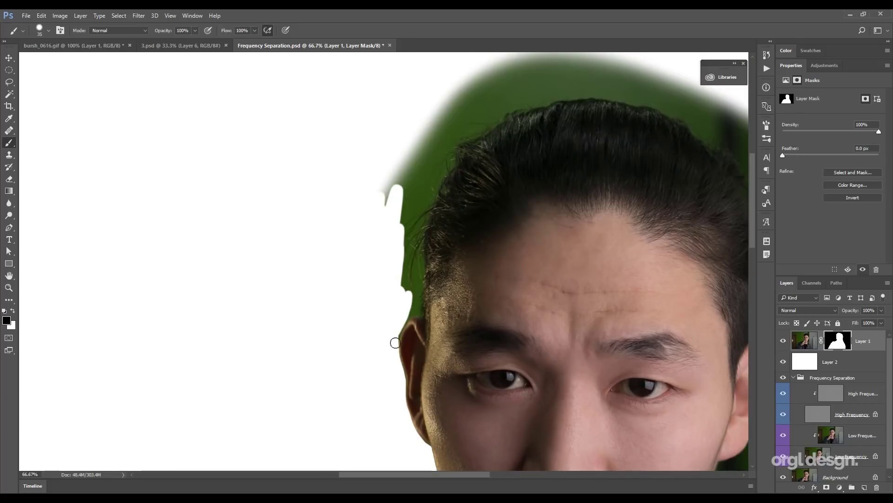
pyautogui.moveTo(410, 305); pyautogui.dragTo(386, 249)
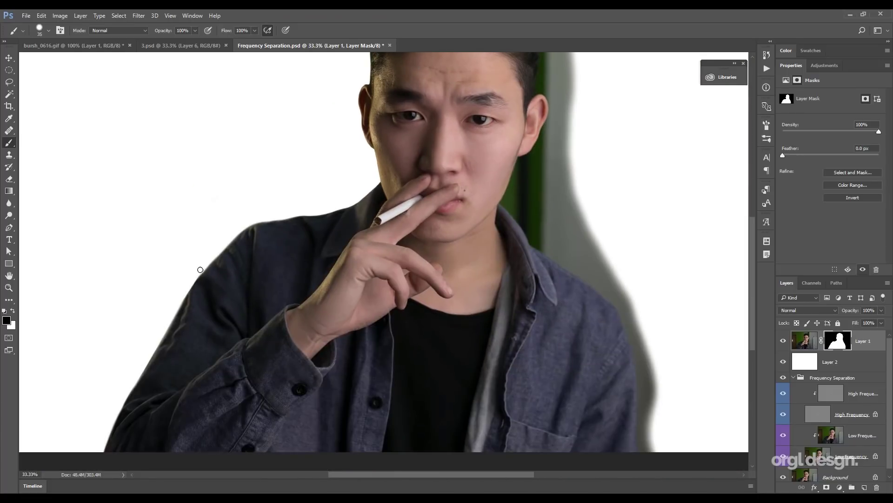
# Enlarge the brush to 80 px and mask out the grey and green background beside the shoulder away from the cigarette.
pyautogui.moveTo(487, 145); pyautogui.dragTo(433, 271)
pyautogui.press(']')
pyautogui.press(']')
pyautogui.press(']')
pyautogui.press(']')
pyautogui.press(']')
pyautogui.press(']')
pyautogui.press(']')
pyautogui.press(']')
pyautogui.press(']')
pyautogui.moveTo(488, 98)
pyautogui.mouseDown()
pyautogui.moveTo(578, 421)
pyautogui.moveTo(571, 307)
pyautogui.moveTo(517, 235)
pyautogui.mouseUp()
pyautogui.moveTo(400, 196); pyautogui.dragTo(392, 262)
pyautogui.hotkey('ctrl', '+')
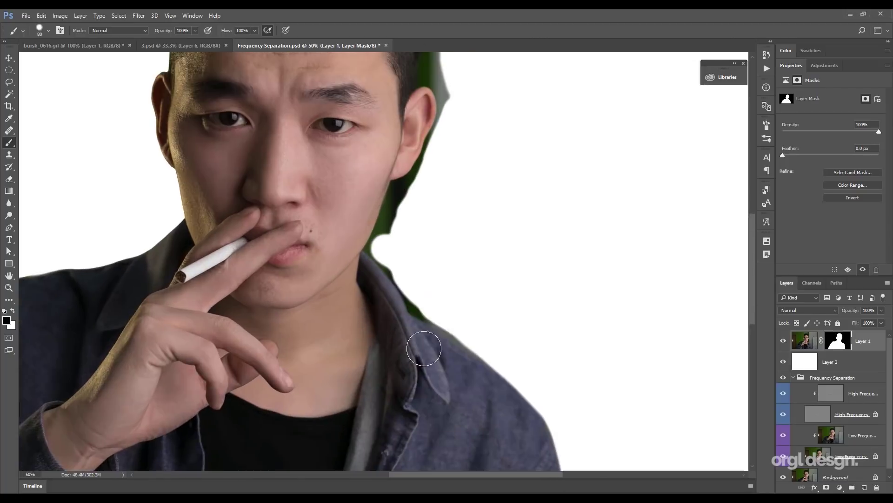
# Shrink the brush and mask out the remaining green background along the collar, jaw, ear and hair on that side.
pyautogui.press('[')
pyautogui.press('[')
pyautogui.press('[')
pyautogui.press('[')
pyautogui.moveTo(414, 308)
pyautogui.mouseDown()
pyautogui.moveTo(383, 247)
pyautogui.moveTo(423, 182)
pyautogui.mouseUp()
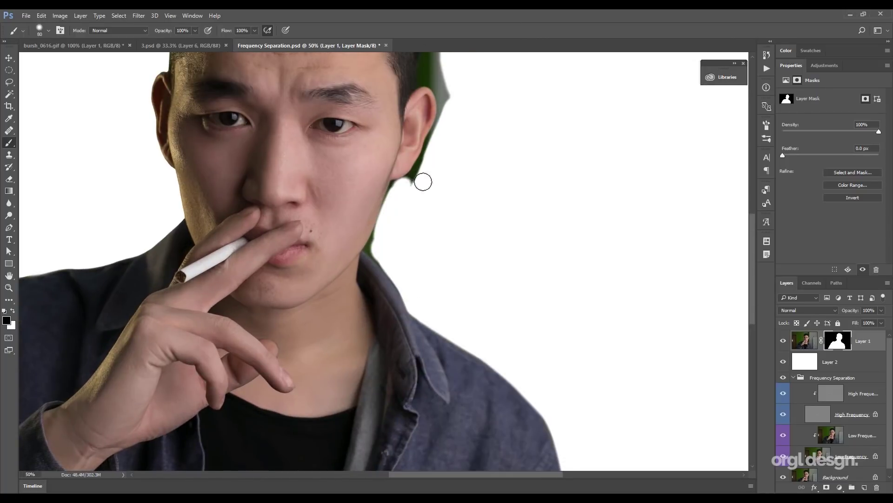
pyautogui.scroll(3, 395, 239)
pyautogui.moveTo(395, 240)
pyautogui.mouseDown()
pyautogui.moveTo(419, 210)
pyautogui.moveTo(421, 140)
pyautogui.mouseUp()
pyautogui.scroll(5, 360, 184)
pyautogui.moveTo(360, 184); pyautogui.dragTo(353, 162)
pyautogui.moveTo(409, 279)
pyautogui.mouseDown()
pyautogui.moveTo(412, 303)
pyautogui.moveTo(412, 195)
pyautogui.moveTo(233, 116)
pyautogui.moveTo(222, 132)
pyautogui.moveTo(313, 106)
pyautogui.moveTo(411, 222)
pyautogui.mouseUp()
# Narrow the brush further and clean the leftover fringe from the mask along the jaw, earlobe and ear edge.
pyautogui.hotkey('ctrl', '+')
pyautogui.moveTo(238, 114)
pyautogui.mouseDown()
pyautogui.moveTo(253, 188)
pyautogui.moveTo(338, 294)
pyautogui.moveTo(298, 382)
pyautogui.mouseUp()
pyautogui.press('[')
pyautogui.press('[')
pyautogui.press('[')
pyautogui.press('[')
pyautogui.press('[')
pyautogui.press('[')
pyautogui.scroll(2, 344, 300)
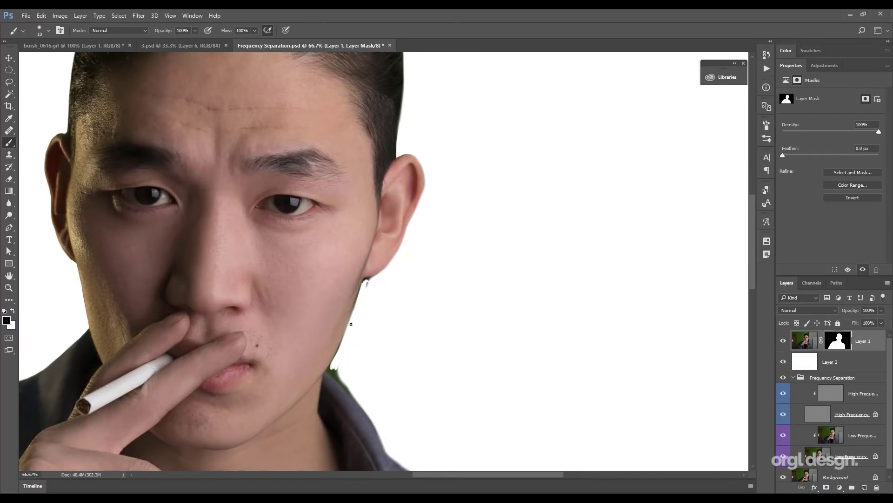
pyautogui.moveTo(347, 329)
pyautogui.mouseDown()
pyautogui.moveTo(364, 398)
pyautogui.moveTo(332, 370)
pyautogui.moveTo(341, 354)
pyautogui.moveTo(330, 368)
pyautogui.moveTo(351, 333)
pyautogui.moveTo(413, 125)
pyautogui.mouseUp()
pyautogui.press('[')
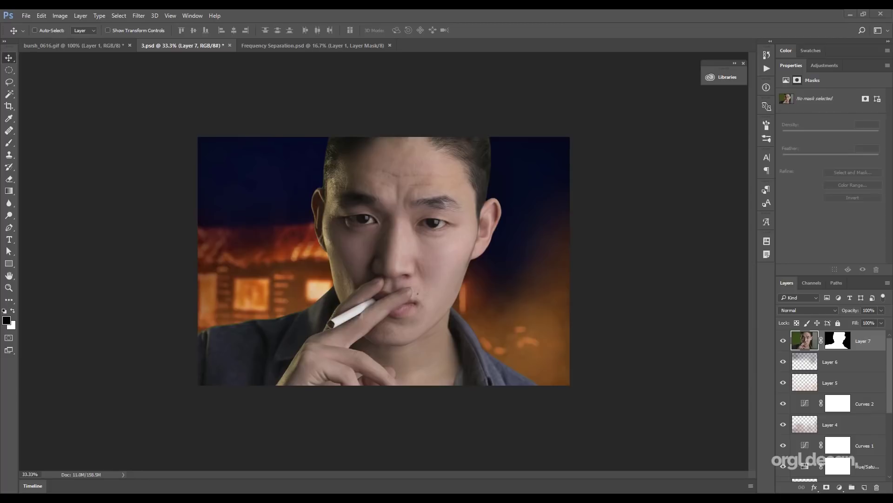
# Scale the cut-out man on Layer 7 of 3.psd to about 56% and fit him over the burning-house background.
pyautogui.hotkey('ctrl', '-')
pyautogui.hotkey('ctrl', 't')
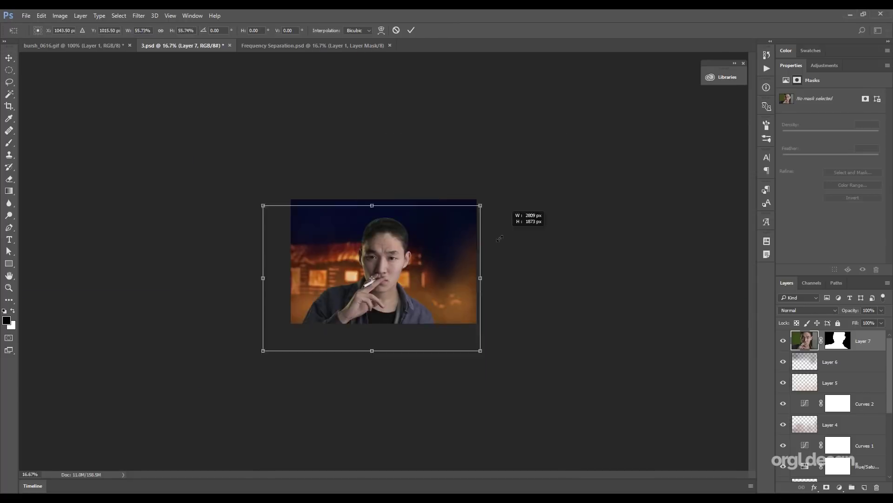
pyautogui.press('Return')
pyautogui.hotkey('ctrl', '+')
pyautogui.hotkey('ctrl', '+')
pyautogui.hotkey('ctrl', '+')
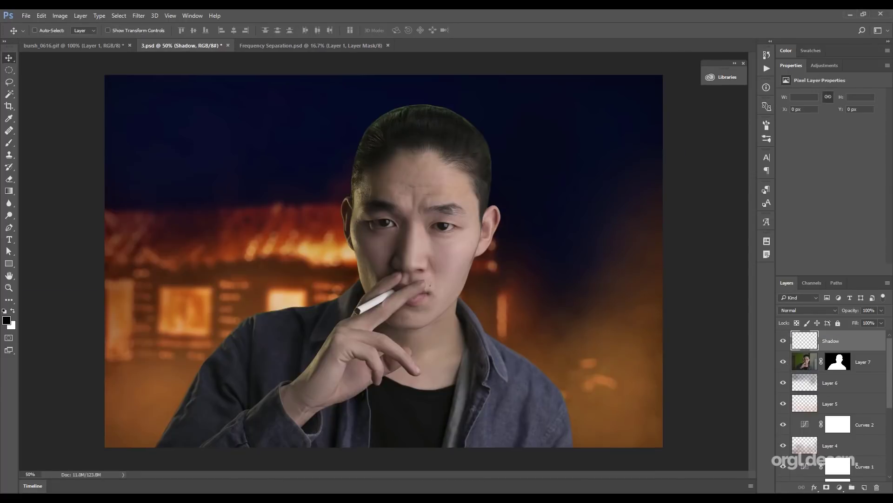
# Paint black shading over the face and hand on the Shadow layer with a 35% opacity brush, and clip it to Layer 7.
pyautogui.press('b')
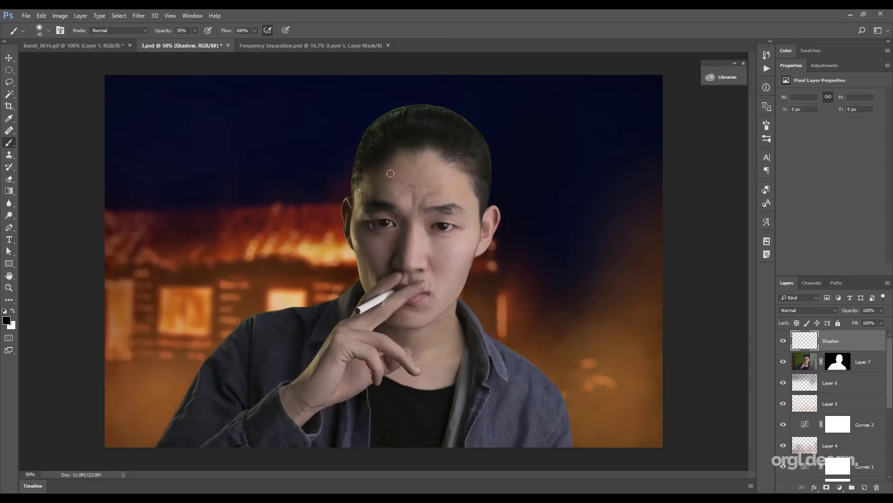
pyautogui.hotkey('ctrl', '+')
pyautogui.moveTo(374, 179)
pyautogui.mouseDown()
pyautogui.moveTo(370, 204)
pyautogui.moveTo(423, 174)
pyautogui.moveTo(343, 217)
pyautogui.moveTo(404, 274)
pyautogui.mouseUp()
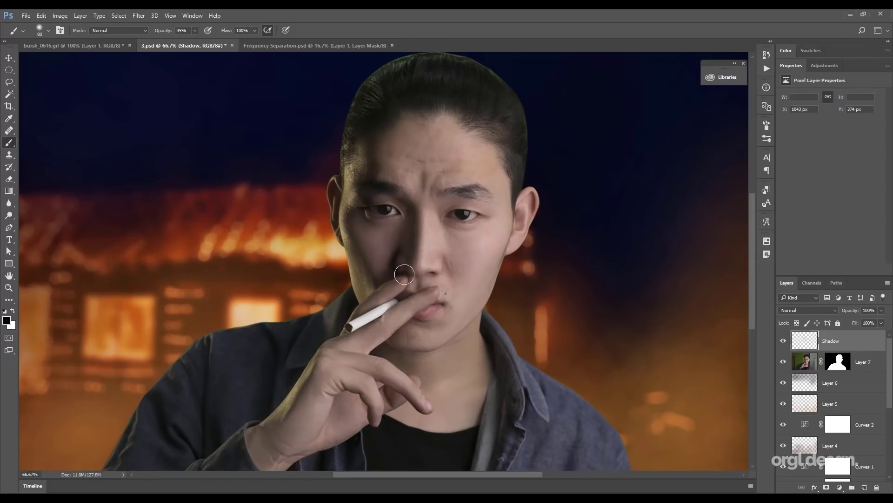
pyautogui.scroll(-1, 397, 279)
pyautogui.moveTo(269, 393)
pyautogui.mouseDown()
pyautogui.moveTo(395, 345)
pyautogui.moveTo(336, 256)
pyautogui.moveTo(368, 280)
pyautogui.mouseUp()
pyautogui.scroll(1, 465, 186)
pyautogui.hotkey('ctrl', 'alt', 'g')
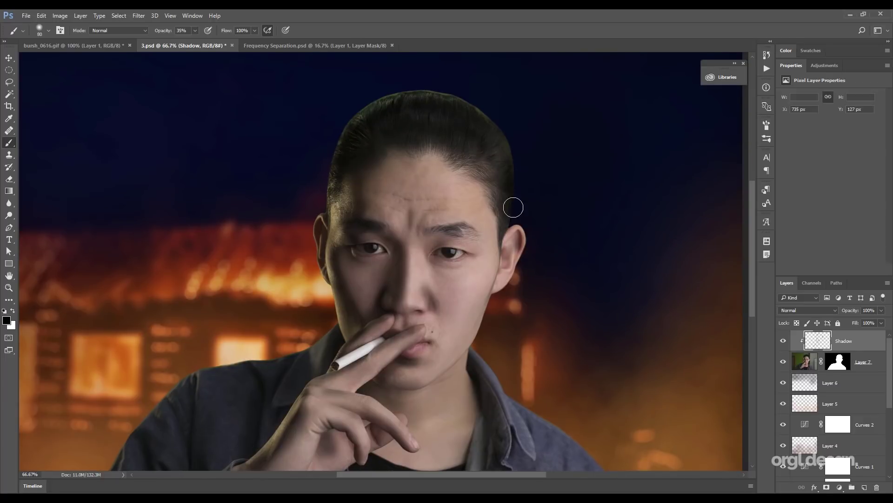
# Deepen the shading on the sleeve, forehead and hair on the Shadow layer, enlarging the 35% opacity brush to 175 px.
pyautogui.moveTo(183, 385)
pyautogui.mouseDown()
pyautogui.moveTo(259, 295)
pyautogui.moveTo(249, 434)
pyautogui.mouseUp()
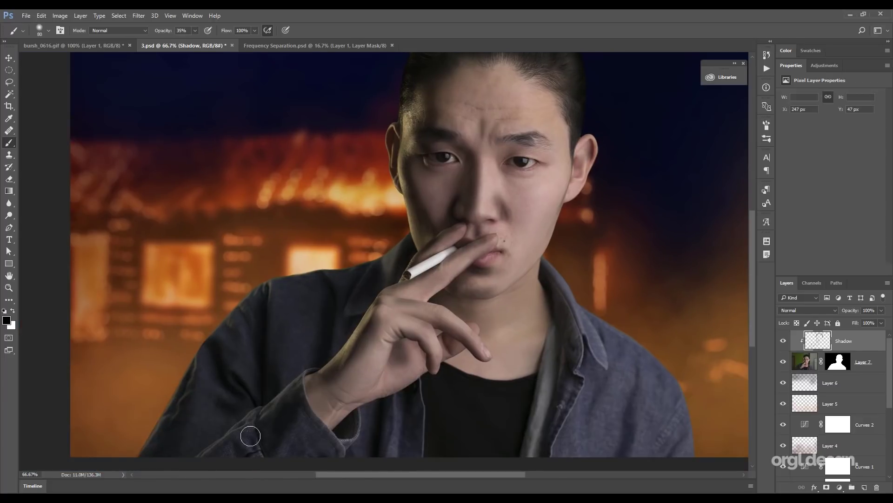
pyautogui.moveTo(479, 131); pyautogui.dragTo(449, 104)
pyautogui.scroll(2, 466, 186)
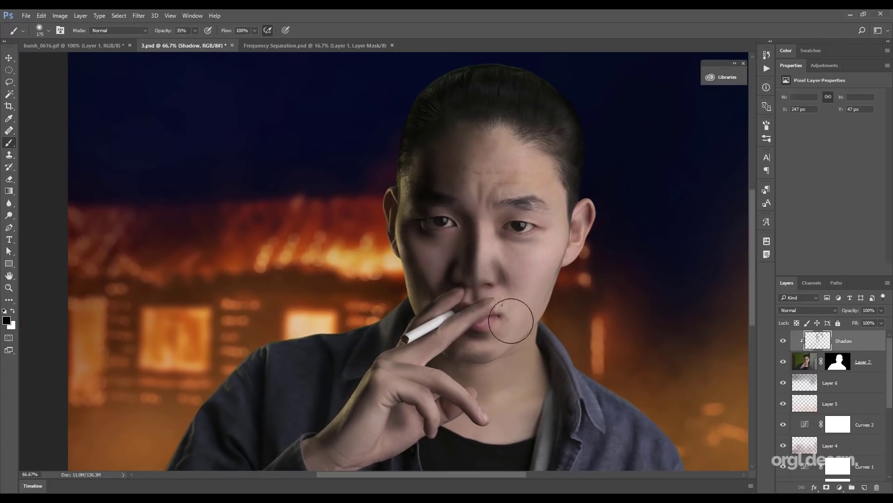
# Set the Shadow layer's blend mode to Multiply and its opacity to 40%.
pyautogui.press('v')
pyautogui.hotkey('shift', 'alt', 'm')
pyautogui.press('4')
pyautogui.press('3')
pyautogui.hotkey('ctrl', '-')
# Compare the reference portrait's layers in bursh_0616.gif by toggling one layer's visibility, and return to 3.psd.
pyautogui.click(70, 45)
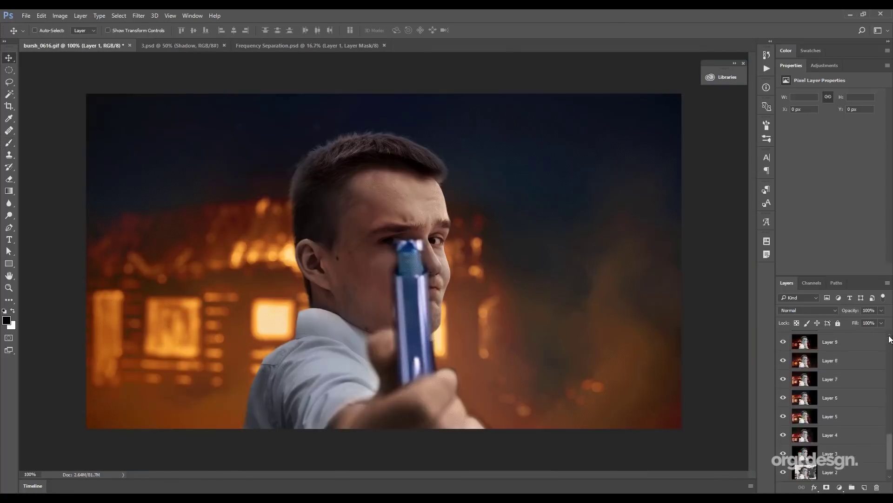
pyautogui.click(783, 378)
pyautogui.hotkey('ctrl', 'Tab')
# Shift the red, orange and yellow hues of Layer 7 in Camera Raw, with Oranges at -23.
pyautogui.press('b')
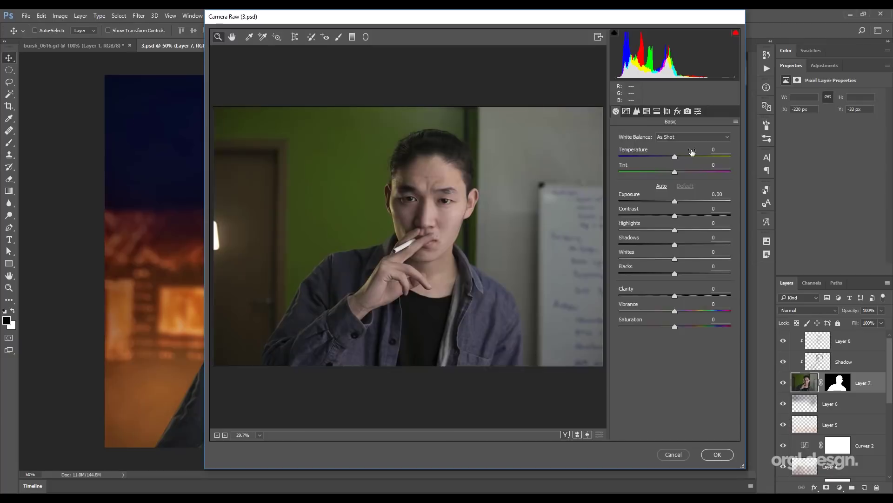
pyautogui.click(657, 111)
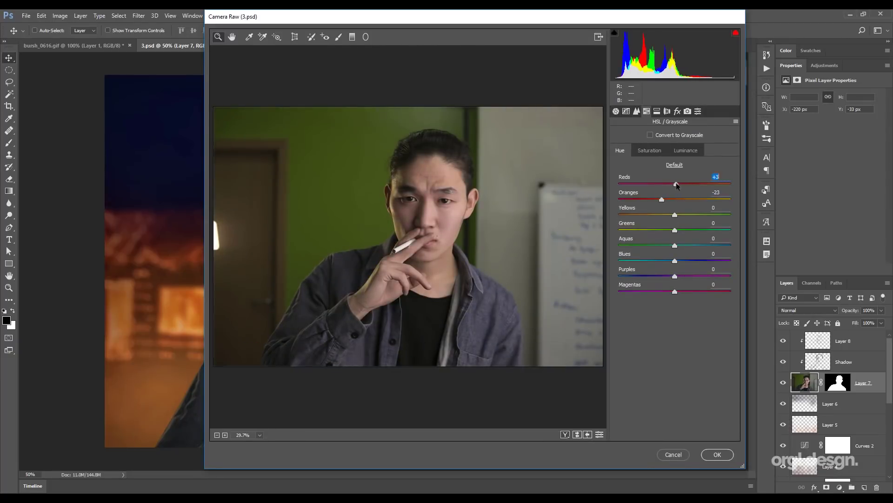
pyautogui.moveTo(675, 215); pyautogui.dragTo(650, 215)
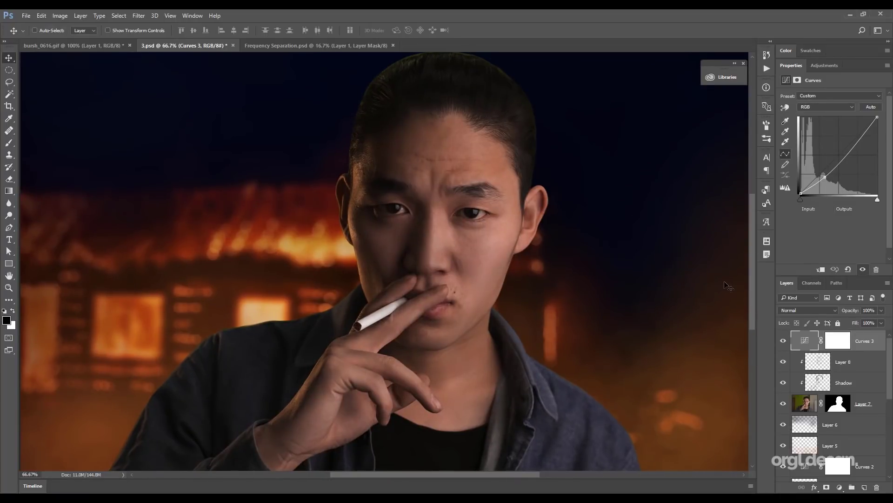
# Invert the Curves 3 mask to black and paint white over the nose with a 100 px brush at 35% opacity.
pyautogui.press('b')
pyautogui.press('x')
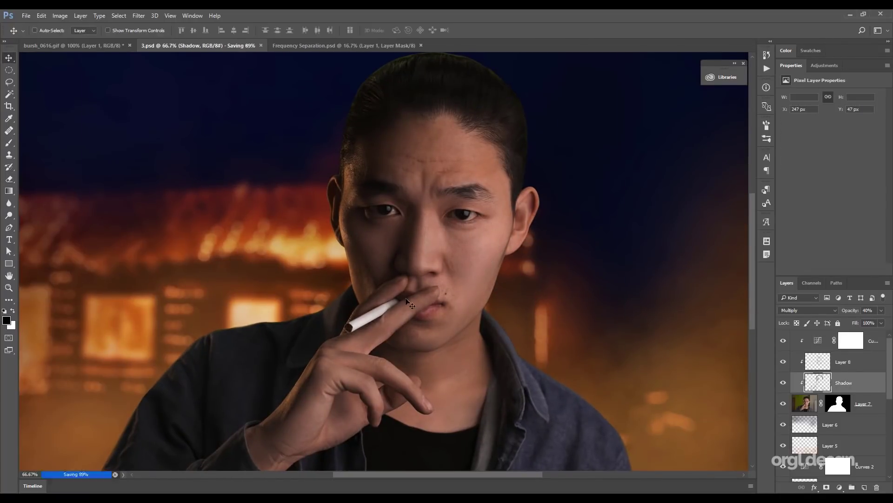
pyautogui.hotkey('ctrl', 'i')
pyautogui.moveTo(421, 270); pyautogui.dragTo(420, 214)
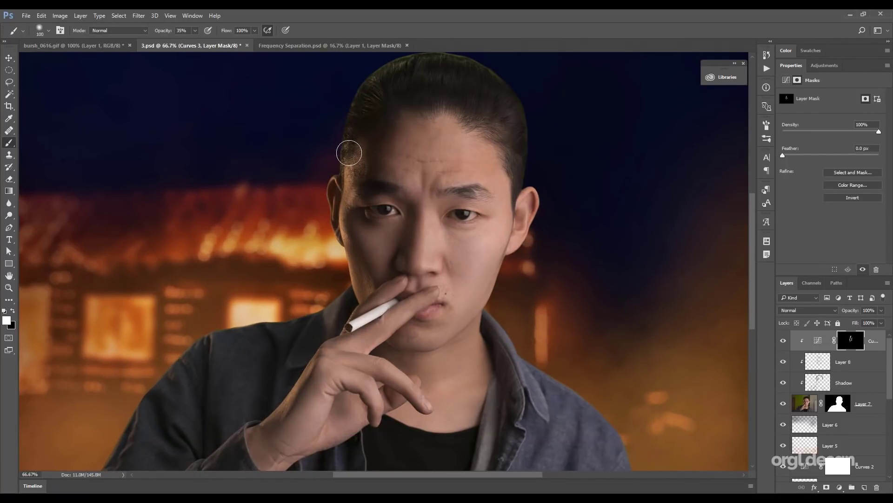
# Place the second Curves adjustment below Curves 3, and refine the Curves 3 mask over the face and hand at 35% opacity.
pyautogui.hotkey('ctrl', '+')
pyautogui.moveTo(805, 340); pyautogui.dragTo(805, 372)
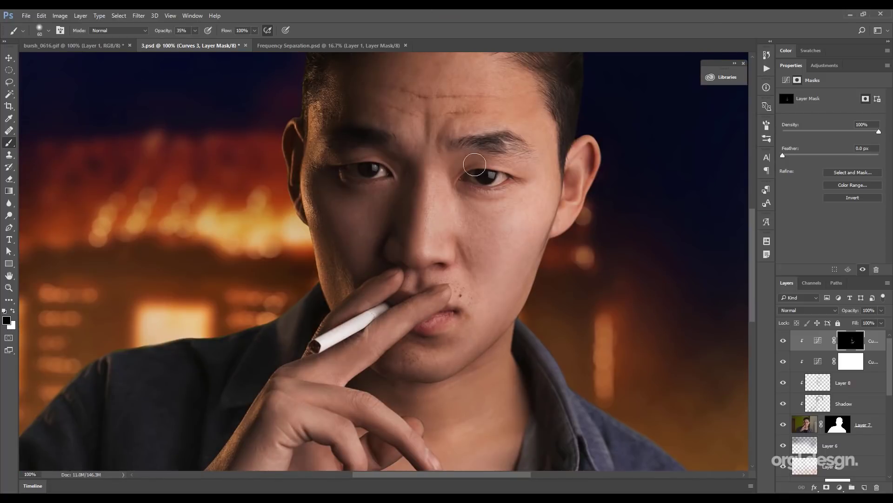
pyautogui.press('h')
pyautogui.moveTo(343, 145); pyautogui.dragTo(353, 290)
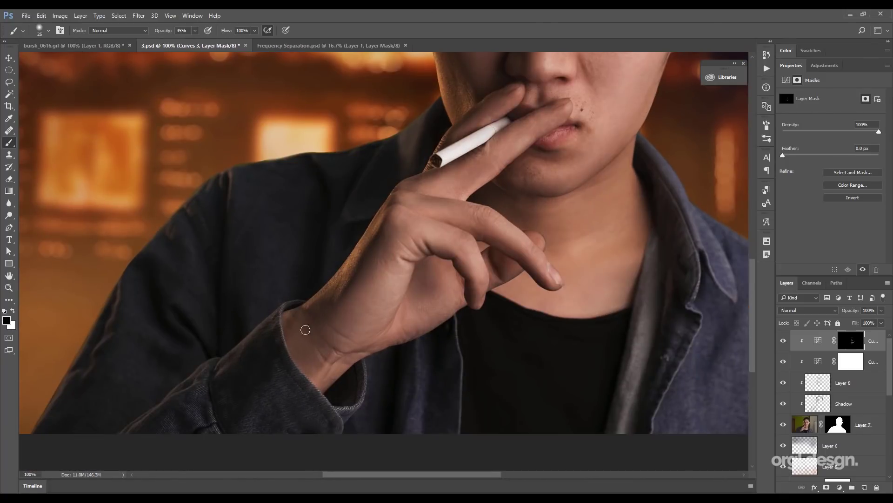
pyautogui.moveTo(463, 223); pyautogui.dragTo(452, 332)
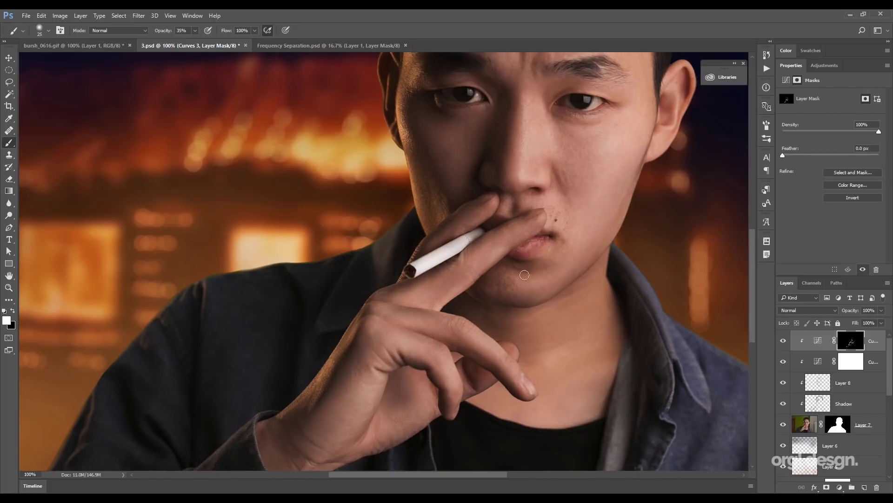
pyautogui.moveTo(428, 108); pyautogui.dragTo(398, 222)
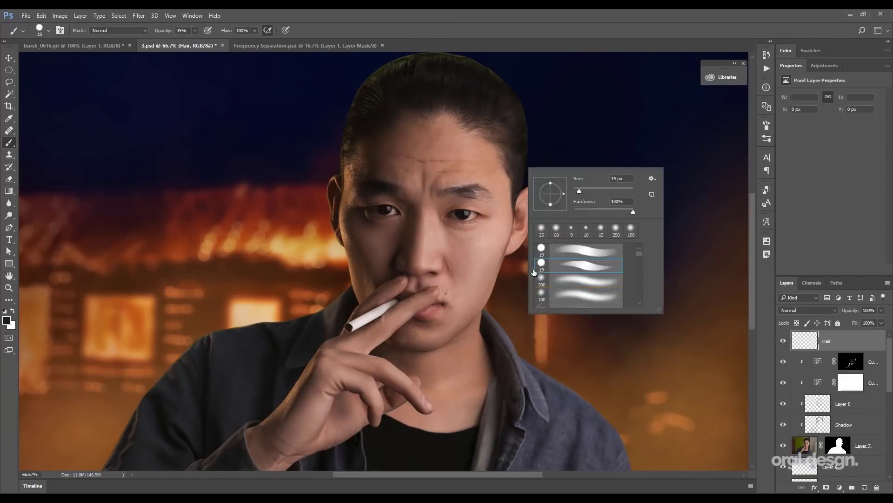
# Paint fine dark hairs on the Hair layer along the hair edge above the fully visible ear with a 3 px brush.
pyautogui.hotkey('ctrl', '+')
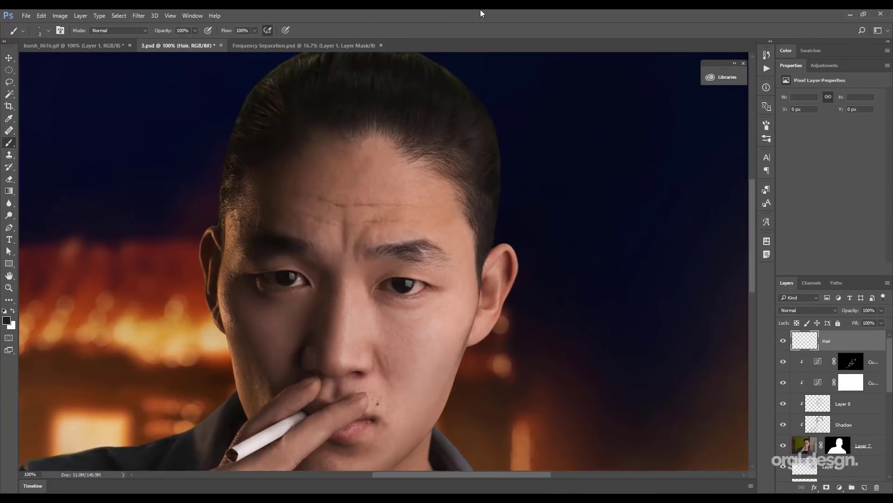
pyautogui.hotkey('ctrl', '+')
pyautogui.moveTo(553, 198); pyautogui.dragTo(561, 272)
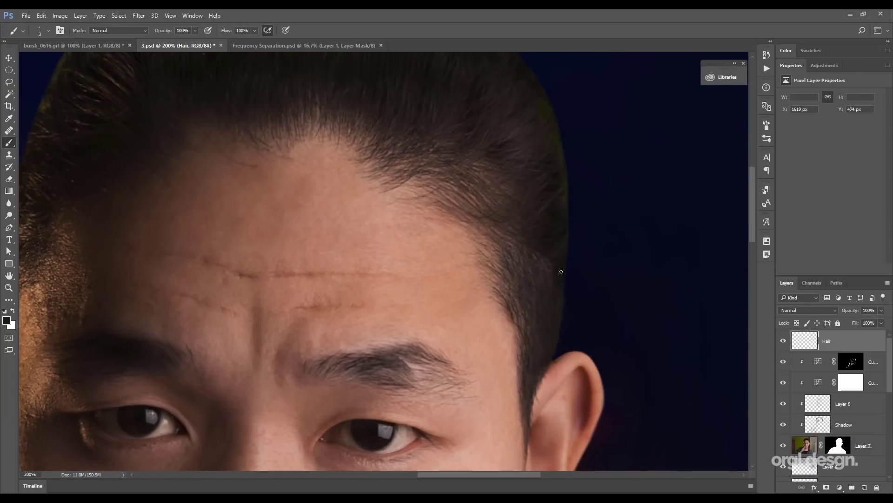
pyautogui.hotkey('ctrl', '-')
pyautogui.hotkey('ctrl', '+')
pyautogui.press('[')
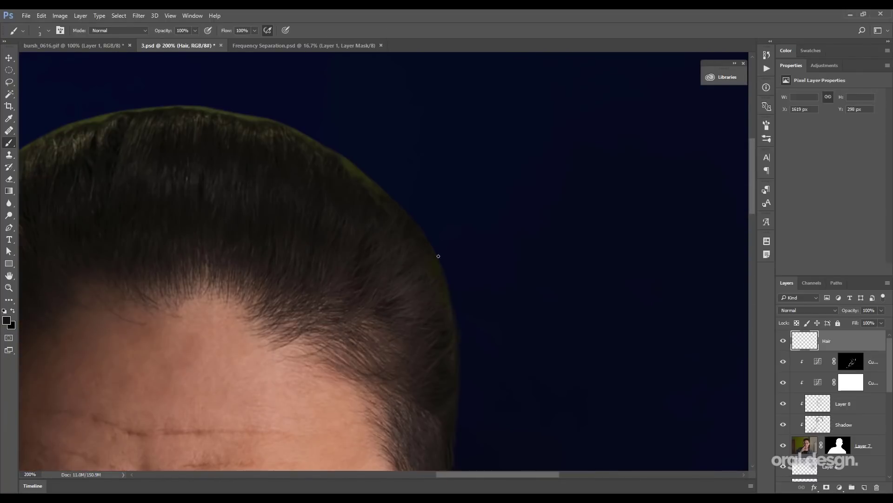
# Continue the 3 px hair strokes over the crown and down the hairline on the cigarette side, and check the whole composite.
pyautogui.scroll(3, 378, 188)
pyautogui.hscroll(-3, 302, 209)
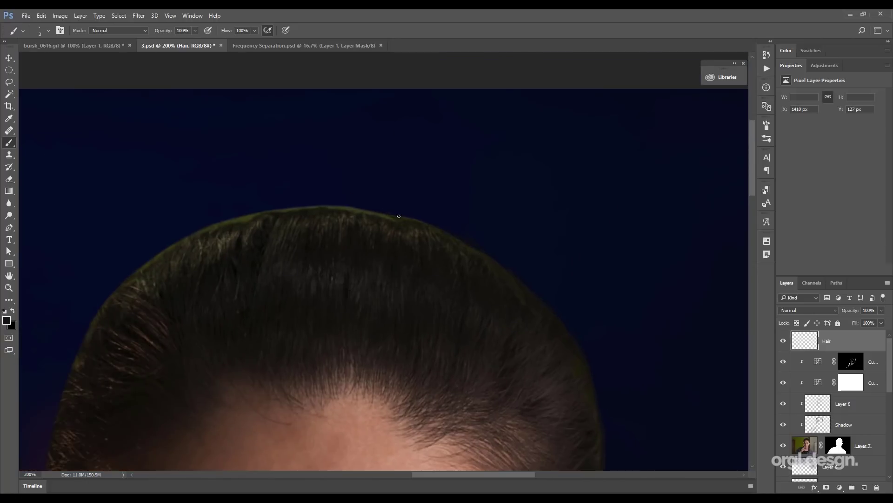
pyautogui.hscroll(-3, 296, 208)
pyautogui.scroll(-2, 296, 207)
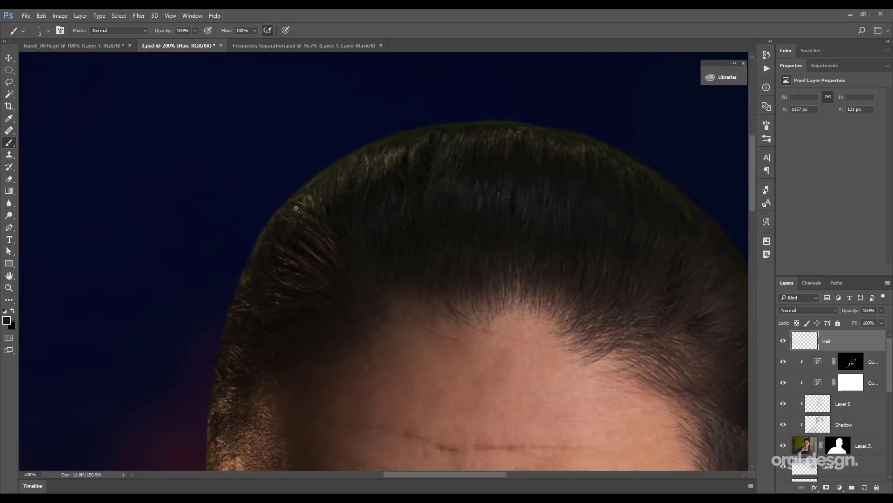
pyautogui.scroll(-4, 267, 226)
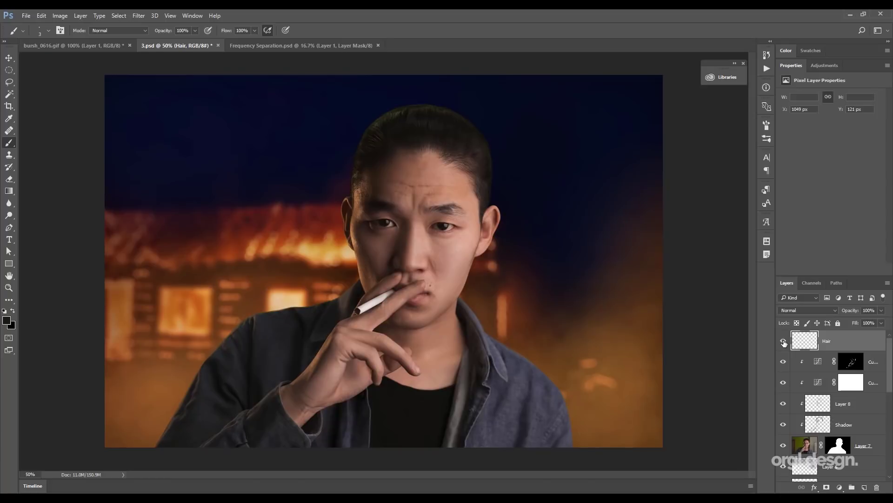
# Add a second pass of fine hairs around the head outline on the Hair layer, sampling a dark brown from the hair.
pyautogui.scroll(2, 512, 194)
pyautogui.scroll(1, 512, 194)
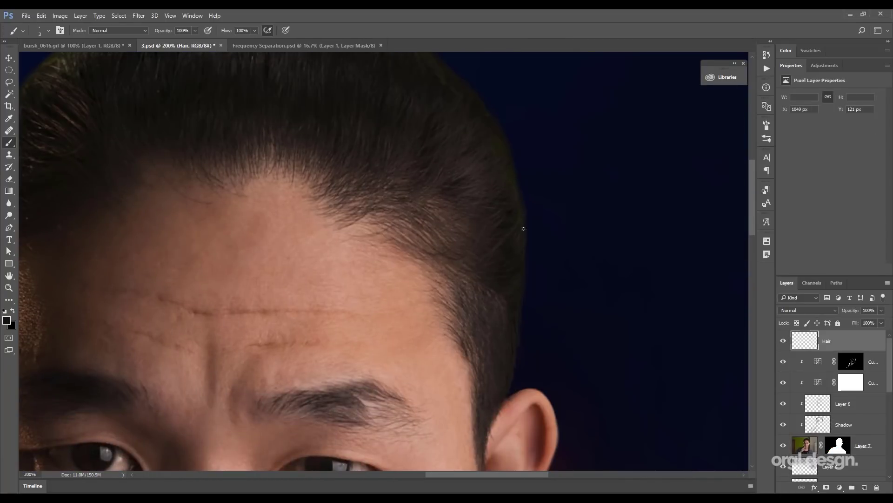
pyautogui.scroll(4, 524, 229)
pyautogui.click(370, 205)
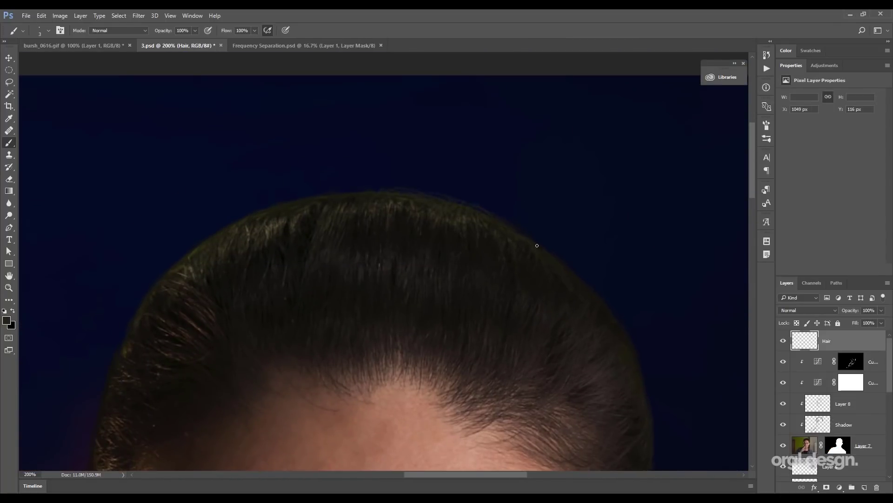
pyautogui.scroll(-3, 224, 228)
pyautogui.hscroll(-4, 223, 228)
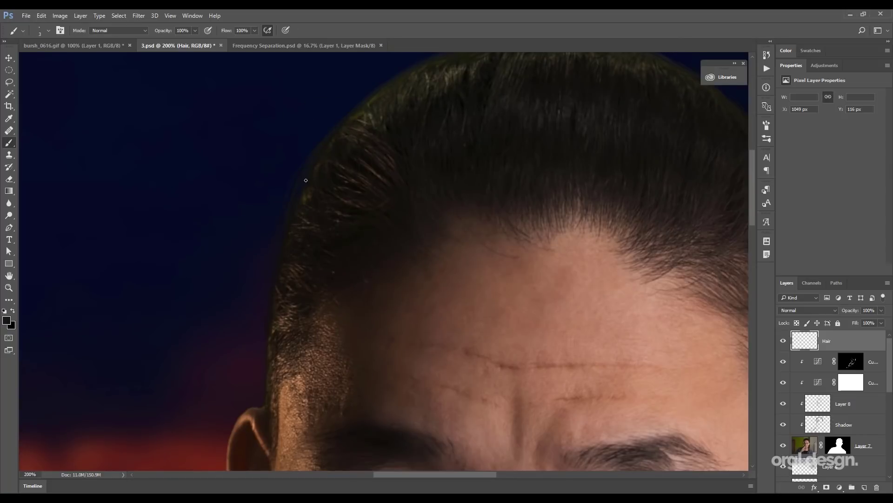
pyautogui.scroll(2, 305, 180)
pyautogui.keyDown('alt'); pyautogui.click(377, 256); pyautogui.keyUp('alt')
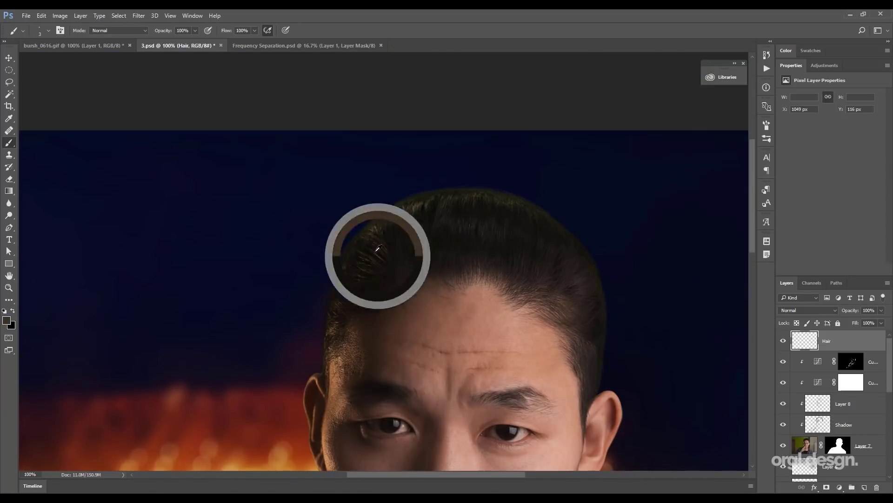
pyautogui.scroll(-2, 359, 150)
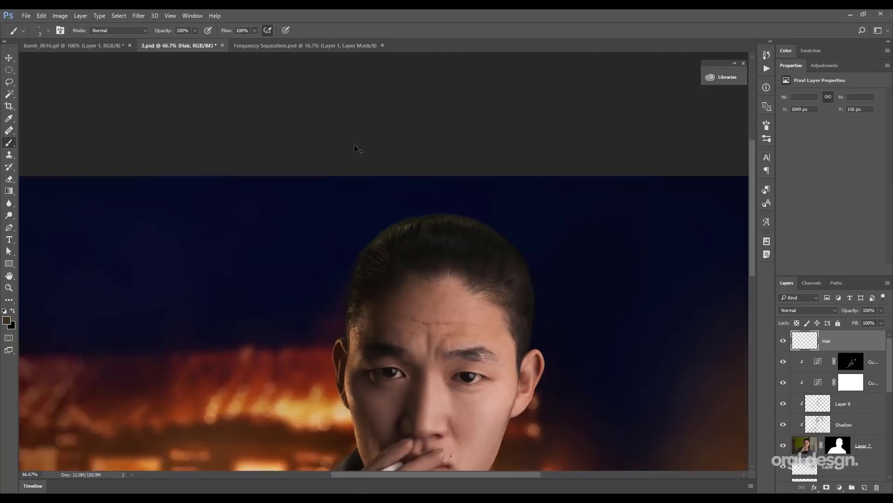
# Paint an orange rim light along the fire-side cheek on the Rim Light 1 layer with an 8 px hard brush.
pyautogui.scroll(5, 271, 236)
pyautogui.moveTo(276, 262); pyautogui.dragTo(293, 330)
pyautogui.rightClick(305, 275)
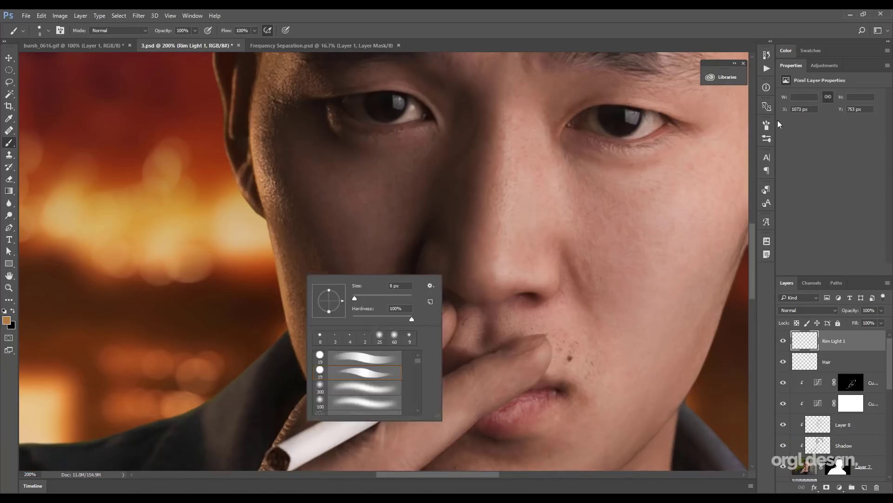
pyautogui.press('Escape')
pyautogui.scroll(-2, 253, 277)
pyautogui.scroll(-2, 254, 181)
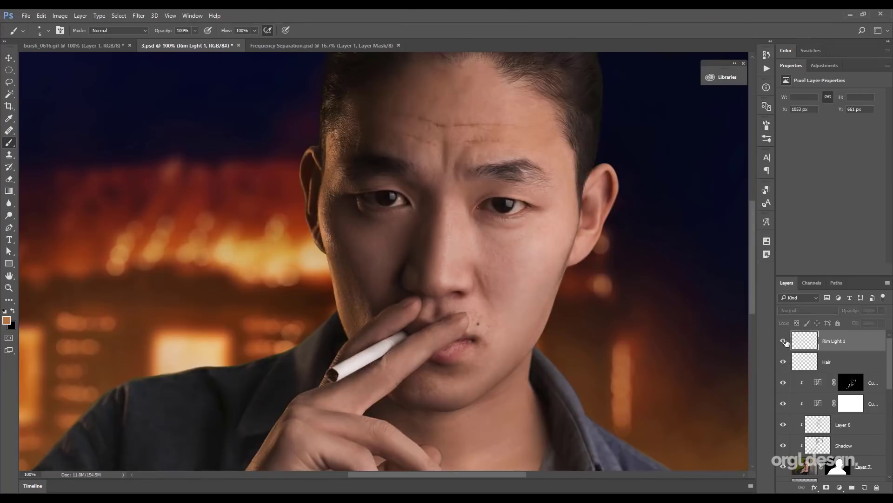
# Paint the orange rim light along the fire-side edges of the fingers and hand holding the cigarette on the Rim Light 1 layer.
pyautogui.scroll(2, 275, 219)
pyautogui.scroll(1, 282, 240)
pyautogui.scroll(-2, 427, 334)
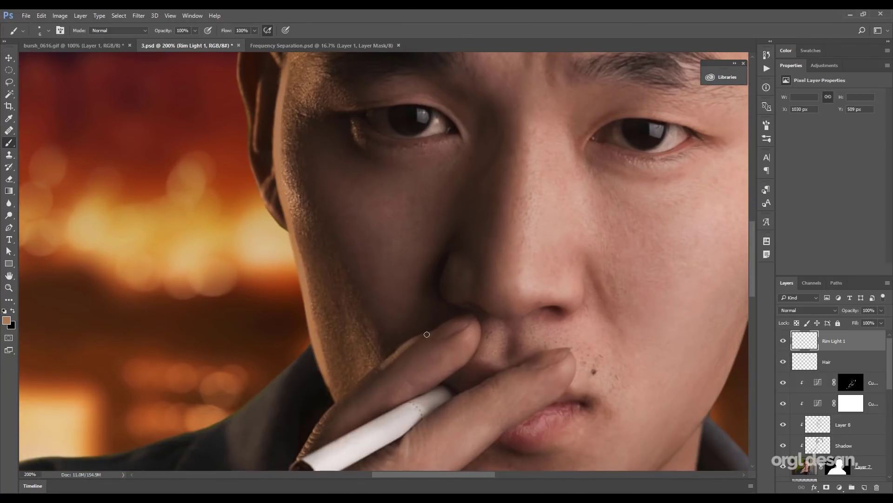
pyautogui.scroll(-1, 325, 396)
pyautogui.hscroll(-2, 325, 397)
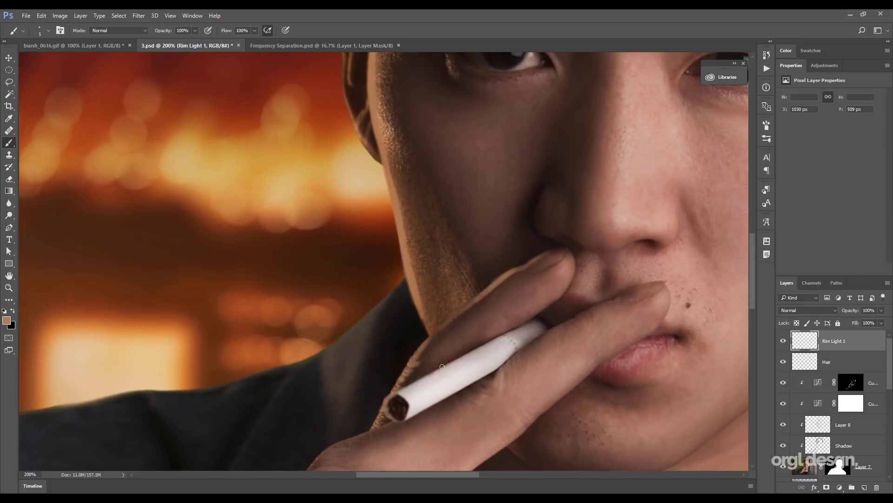
pyautogui.keyDown('alt'); pyautogui.click(442, 366); pyautogui.keyUp('alt')
pyautogui.keyDown('alt'); pyautogui.click(357, 405); pyautogui.keyUp('alt')
pyautogui.scroll(-2, 358, 405)
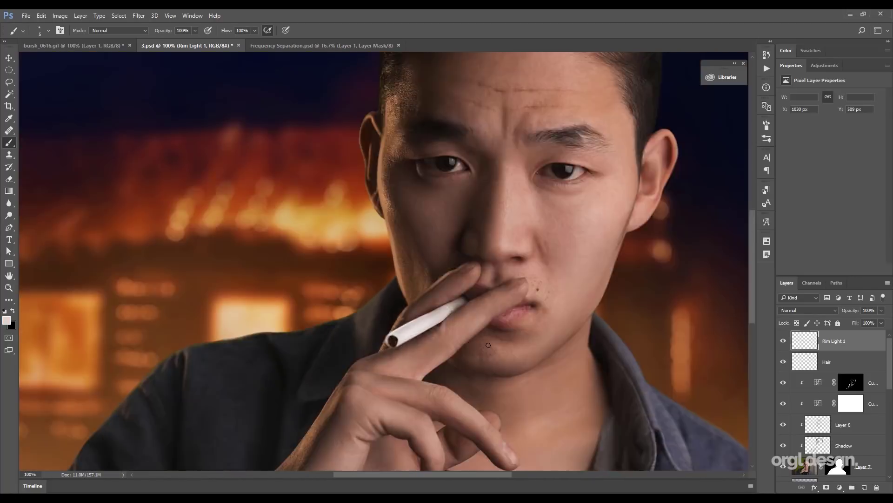
pyautogui.scroll(2, 358, 405)
pyautogui.keyDown('alt'); pyautogui.click(358, 405); pyautogui.keyUp('alt')
# Paint orange rim light along the outer and inner folds of the fire-side ear with a 4 px brush.
pyautogui.scroll(5, 358, 405)
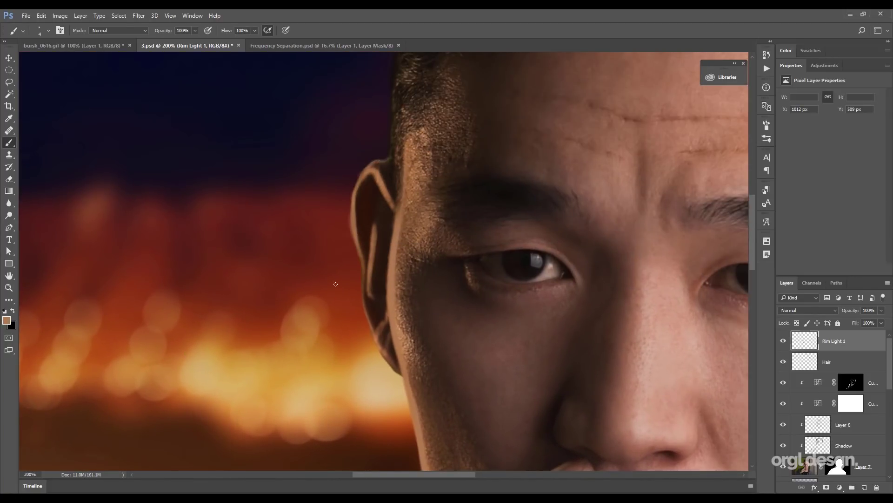
pyautogui.scroll(-2, 300, 299)
pyautogui.scroll(5, 300, 299)
# Trace a thin orange rim up the fire-side hair edge above the ear with a 2 px brush.
pyautogui.press('[')
pyautogui.press('[')
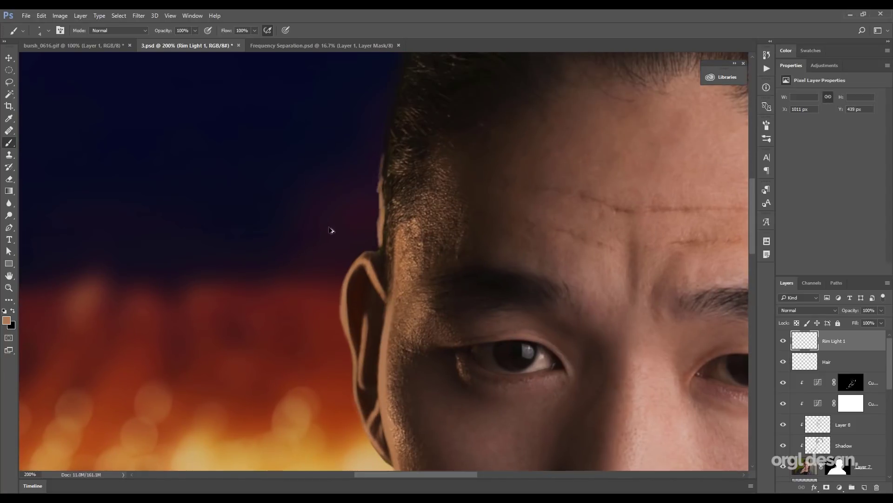
pyautogui.moveTo(378, 212)
pyautogui.mouseDown()
pyautogui.moveTo(380, 241)
pyautogui.moveTo(390, 130)
pyautogui.moveTo(380, 233)
pyautogui.mouseUp()
pyautogui.press(']')
pyautogui.press(']')
pyautogui.scroll(3, 379, 232)
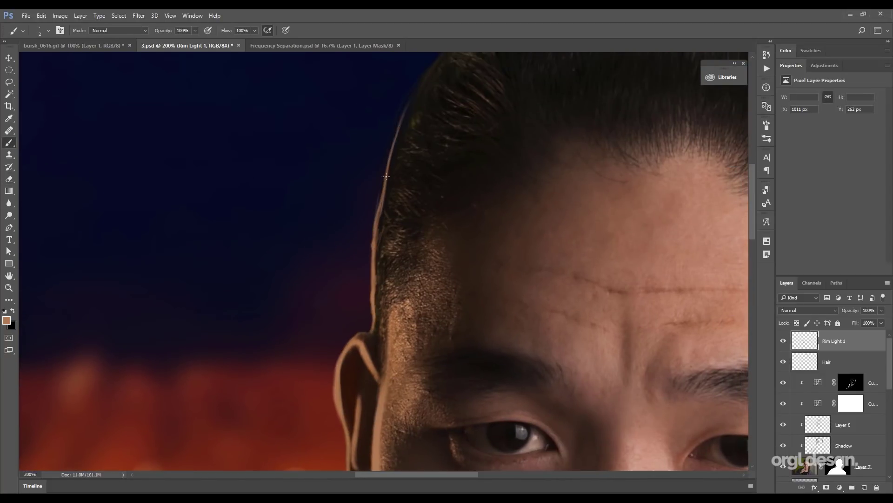
pyautogui.moveTo(407, 106)
pyautogui.mouseDown()
pyautogui.moveTo(373, 325)
pyautogui.moveTo(405, 98)
pyautogui.mouseUp()
# Paint orange rim light along the raised hand, jacket cuff, forearm and shoulder seam with a 5 px brush.
pyautogui.scroll(-5, 372, 321)
pyautogui.press(']')
pyautogui.press(']')
pyautogui.press(']')
pyautogui.press(']')
pyautogui.press(']')
pyautogui.scroll(3, 474, 328)
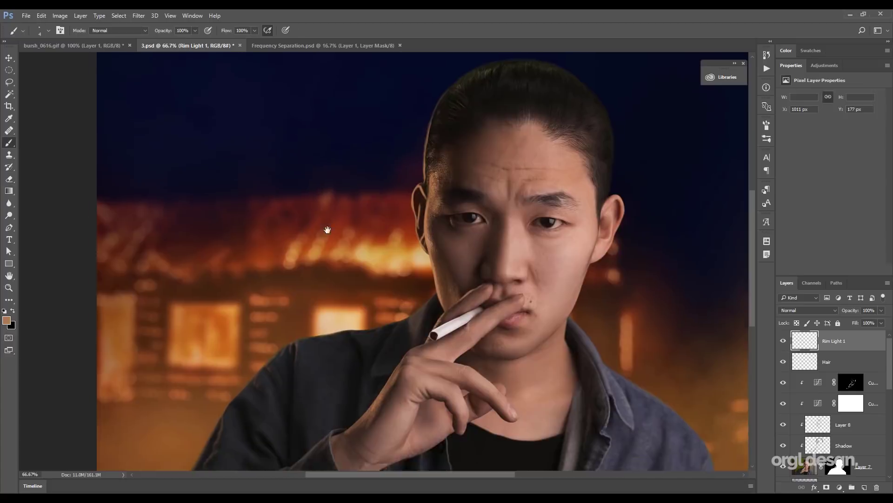
pyautogui.press('[')
pyautogui.press('[')
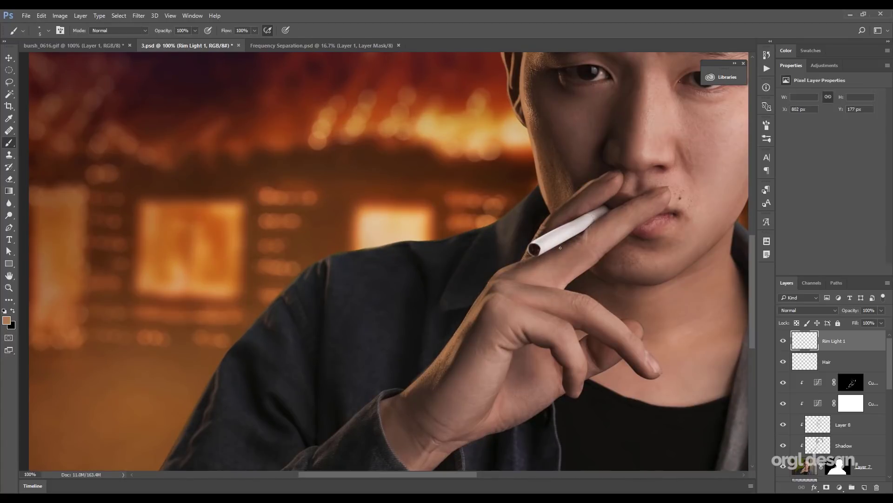
pyautogui.scroll(-3, 426, 362)
pyautogui.hscroll(-2, 408, 316)
pyautogui.scroll(-4, 438, 298)
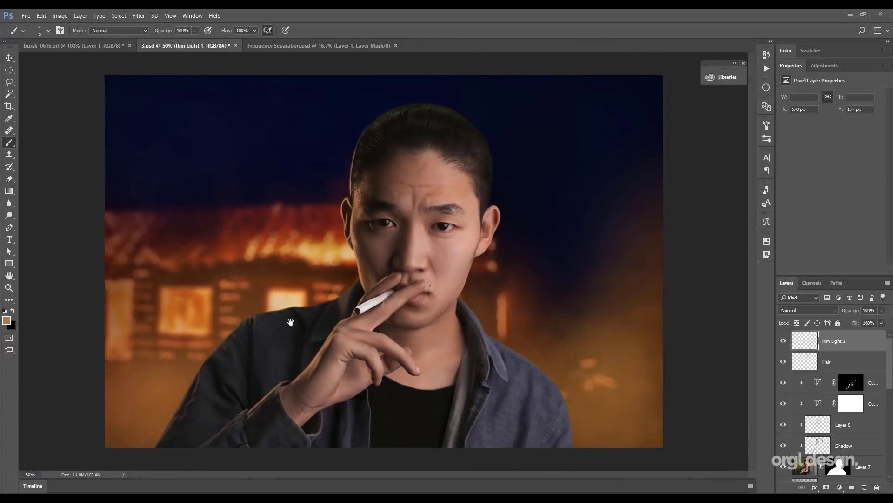
pyautogui.scroll(3, 237, 386)
pyautogui.scroll(1, 237, 386)
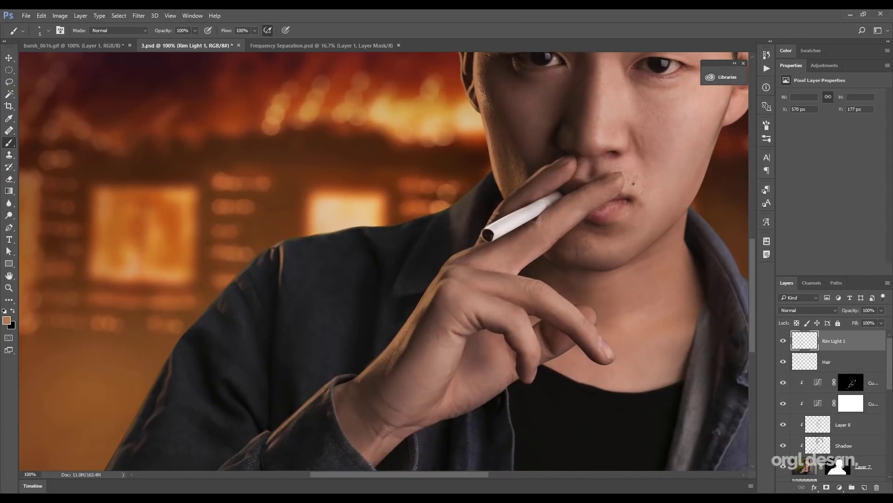
# Outline the fire-side sleeve, shoulder and collar in orange and add rim strokes on the sleeve folds with the 5 px brush.
pyautogui.scroll(-2, 251, 316)
pyautogui.hscroll(-2, 251, 317)
pyautogui.moveTo(235, 278); pyautogui.dragTo(224, 282)
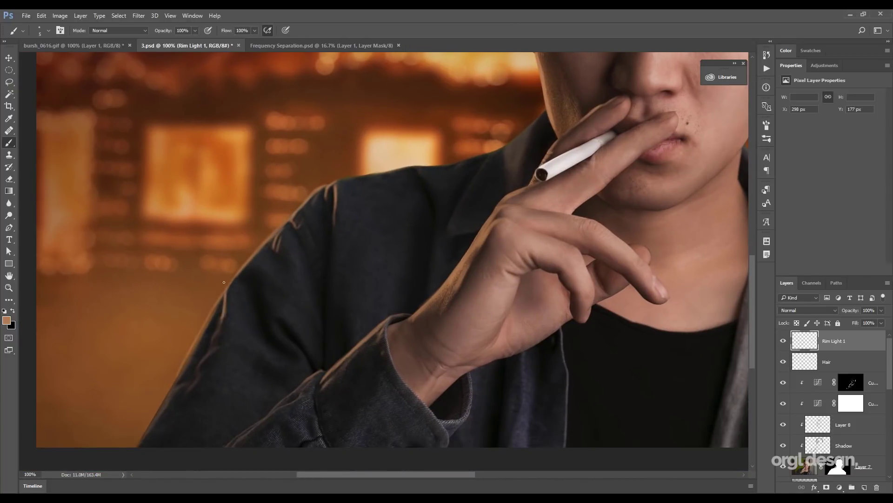
pyautogui.moveTo(197, 382)
pyautogui.mouseDown()
pyautogui.moveTo(158, 410)
pyautogui.moveTo(226, 288)
pyautogui.mouseUp()
pyautogui.moveTo(517, 142); pyautogui.dragTo(492, 219)
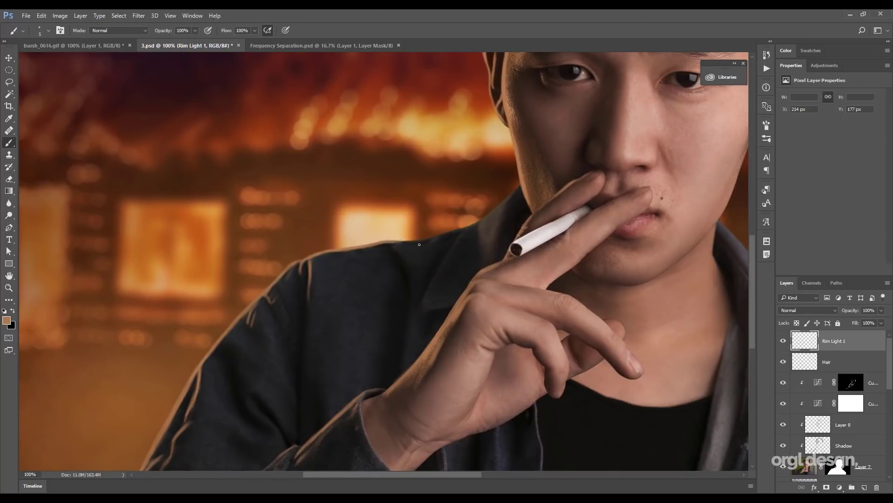
pyautogui.hotkey('ctrl', '-')
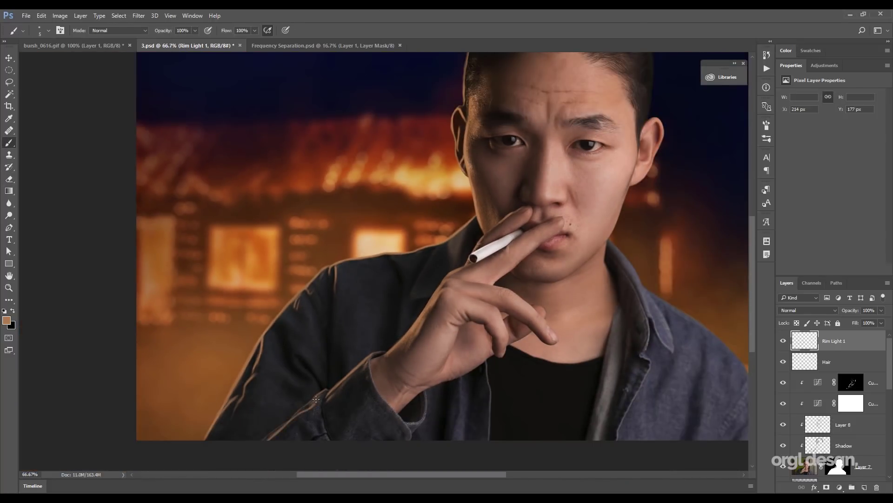
pyautogui.hotkey('ctrl', '+')
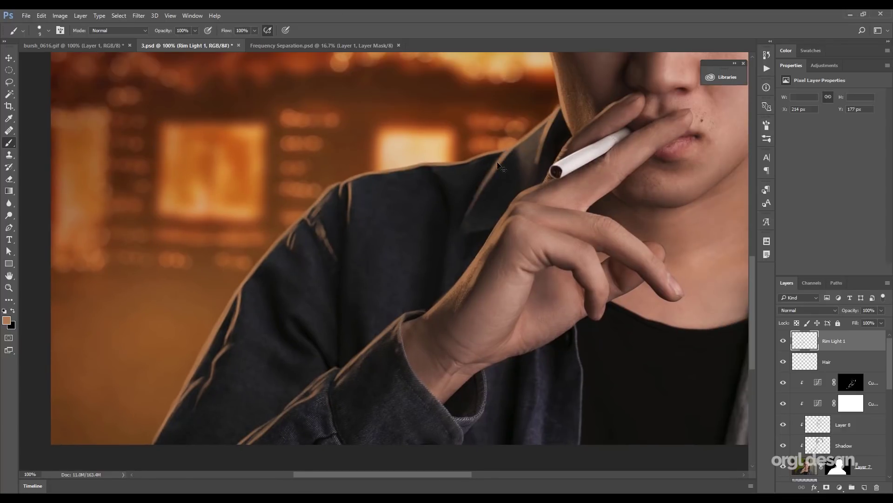
pyautogui.press(']')
pyautogui.press(']')
pyautogui.press(']')
pyautogui.press(']')
pyautogui.press(']')
pyautogui.press(']')
pyautogui.hotkey('ctrl', '-')
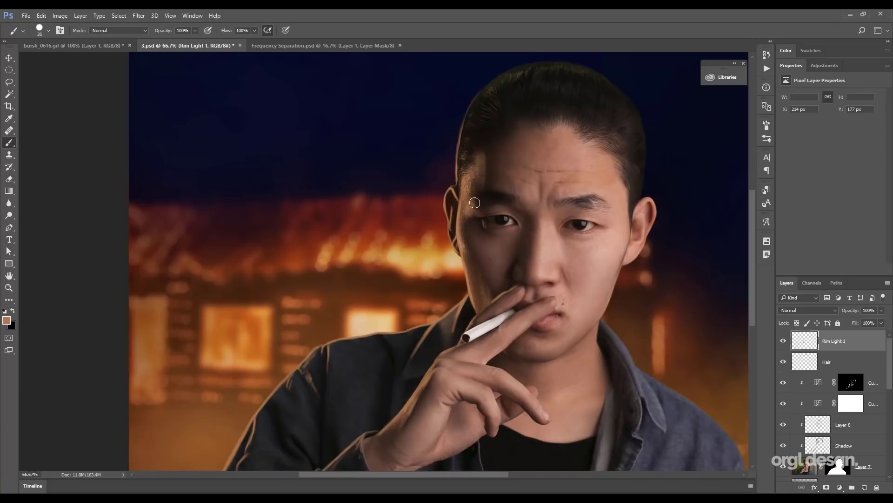
pyautogui.keyDown('alt'); pyautogui.click(494, 169); pyautogui.keyUp('alt')
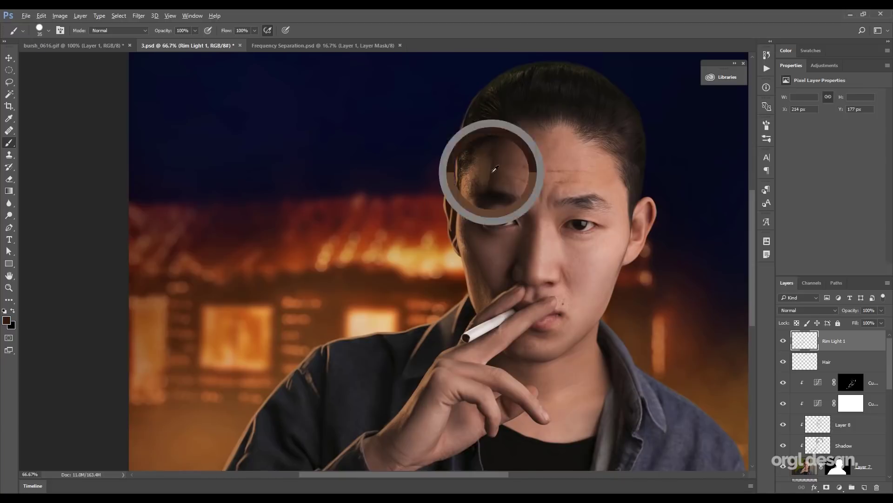
pyautogui.rightClick(489, 300)
pyautogui.press('Return')
pyautogui.hotkey('ctrl', '+')
pyautogui.keyDown('alt'); pyautogui.click(393, 265); pyautogui.keyUp('alt')
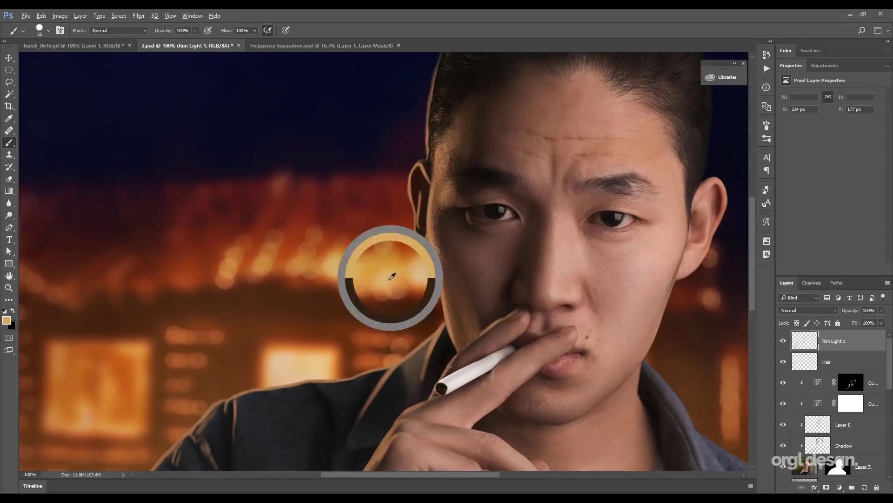
# Paint a brighter peach rim highlight along the fire-side cheek, ear and hair edge with a 5 px brush.
pyautogui.press('[')
pyautogui.press('[')
pyautogui.press('[')
pyautogui.press('[')
pyautogui.press('[')
pyautogui.press('[')
pyautogui.press('[')
pyautogui.press('[')
pyautogui.press('[')
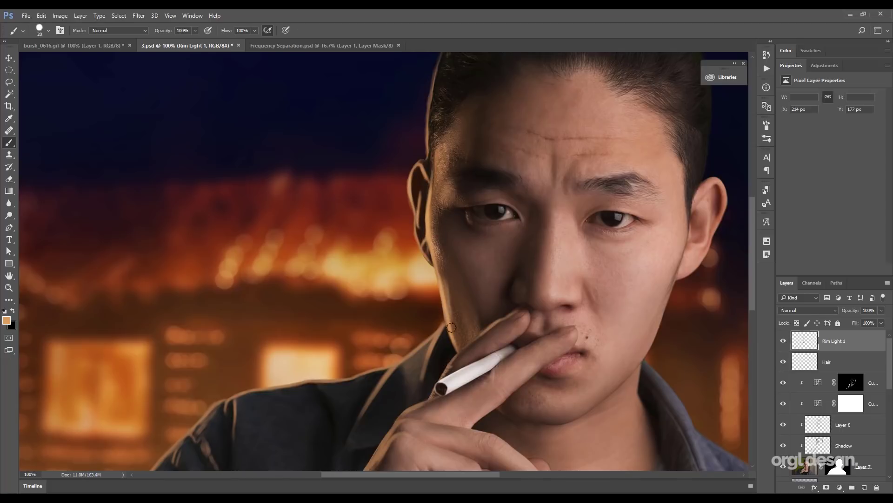
pyautogui.press('[')
pyautogui.press('[')
pyautogui.press('[')
pyautogui.press('[')
pyautogui.press('[')
pyautogui.keyDown('alt'); pyautogui.click(426, 225); pyautogui.keyUp('alt')
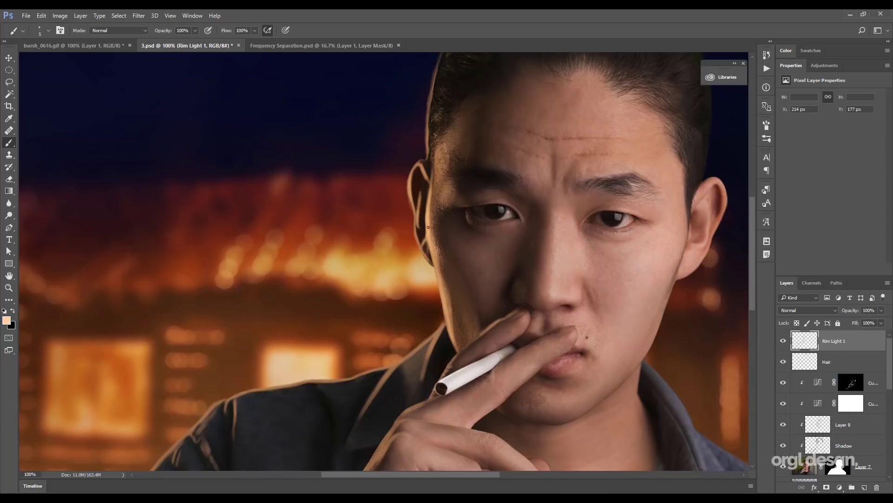
pyautogui.scroll(2, 415, 214)
pyautogui.scroll(-4, 405, 209)
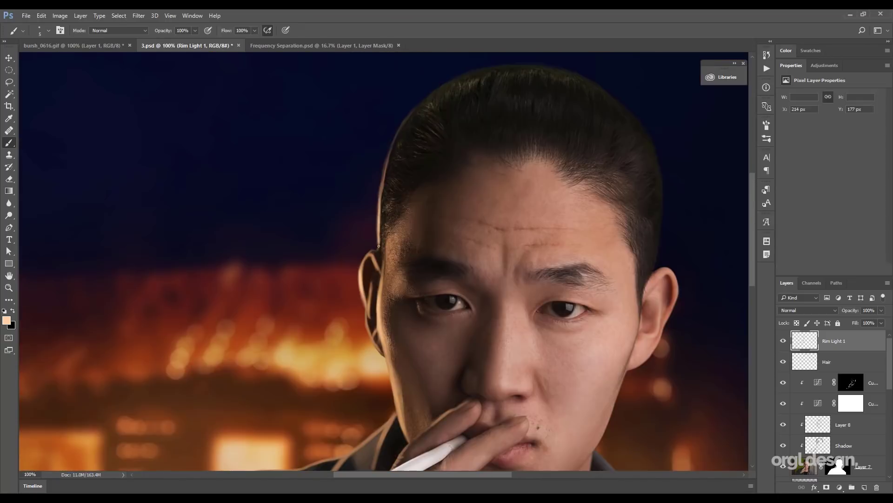
pyautogui.scroll(2, 384, 205)
pyautogui.scroll(2, 418, 340)
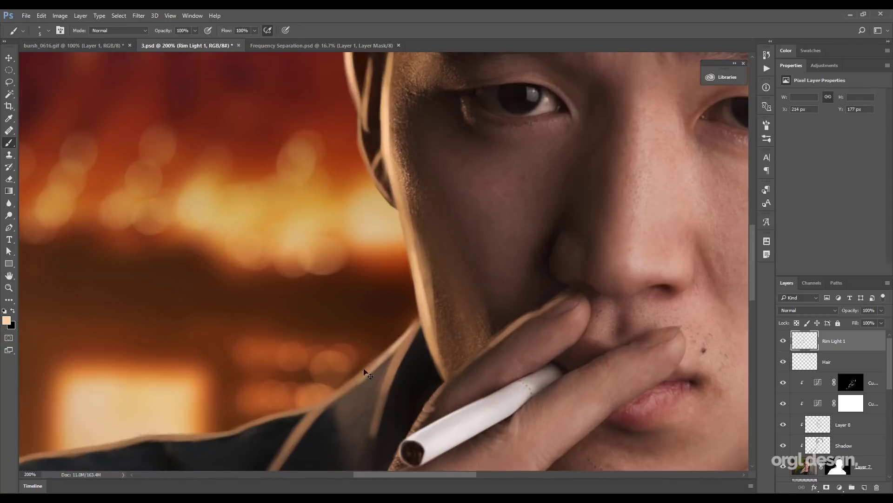
# Brighten the rim light on the raised hand, cuff, sleeve, shoulder and collar in peach with a 6 px brush.
pyautogui.scroll(-2, 400, 312)
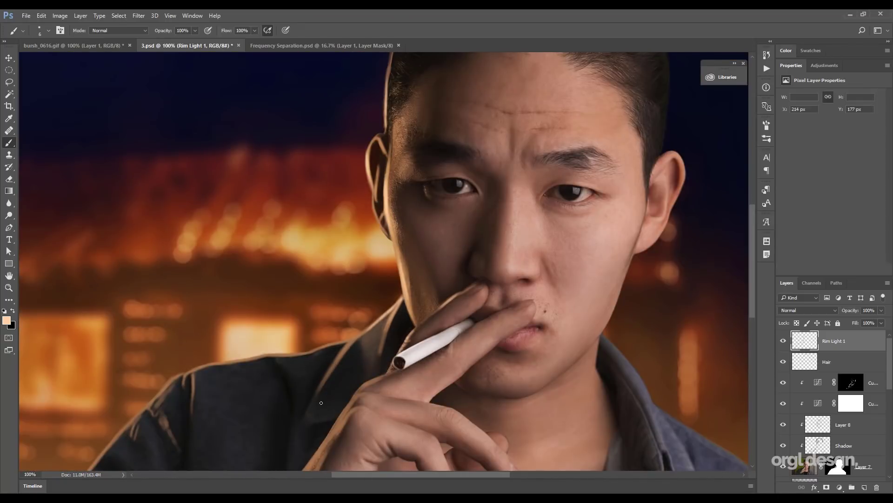
pyautogui.scroll(-2, 321, 402)
pyautogui.scroll(2, 460, 173)
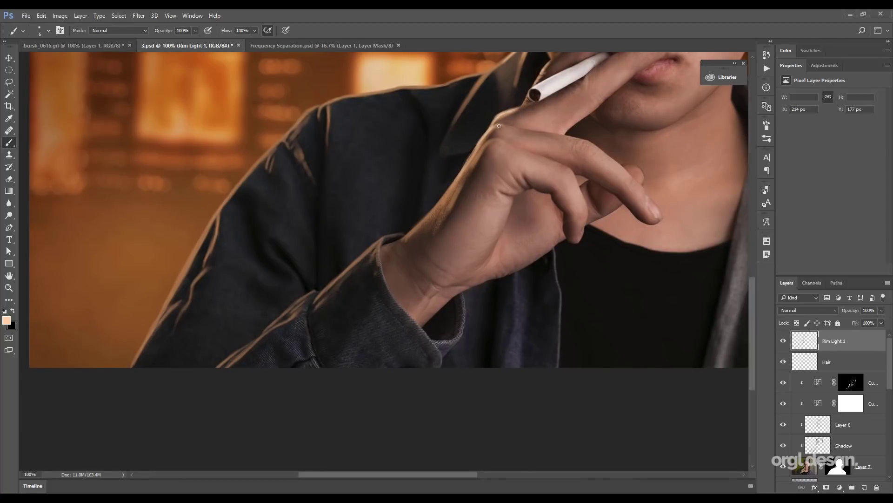
pyautogui.moveTo(398, 232); pyautogui.dragTo(294, 317)
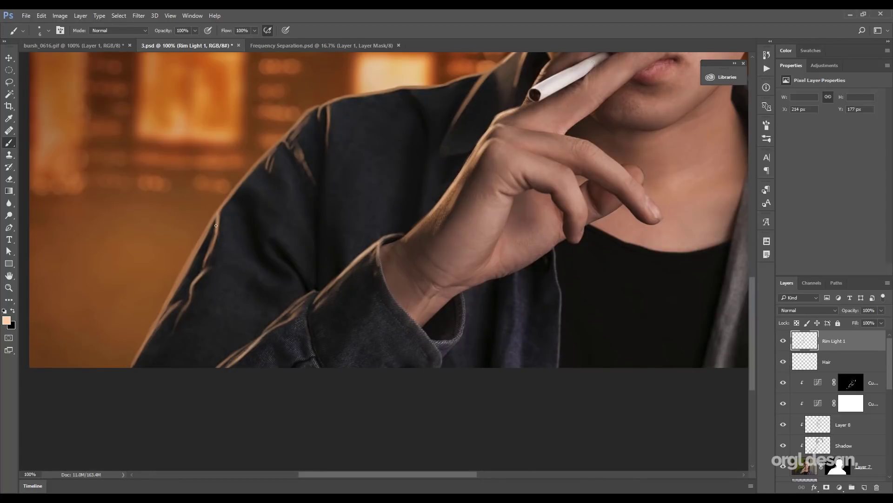
pyautogui.moveTo(216, 225); pyautogui.dragTo(315, 107)
pyautogui.moveTo(313, 107)
pyautogui.mouseDown()
pyautogui.moveTo(311, 139)
pyautogui.moveTo(433, 118)
pyautogui.moveTo(490, 97)
pyautogui.mouseUp()
pyautogui.moveTo(491, 98); pyautogui.dragTo(469, 172)
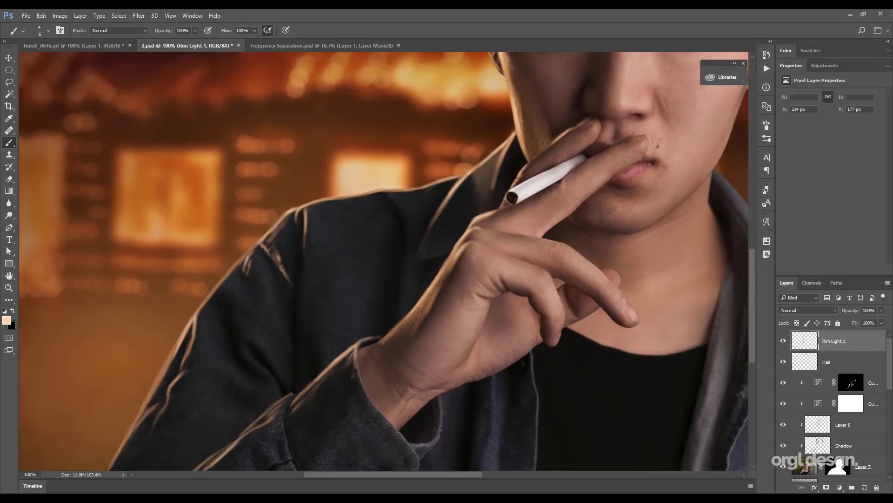
# Sample an orange-brown from the hand as the paint colour and enlarge the brush to 15 px.
pyautogui.scroll(-2, 469, 172)
pyautogui.scroll(2, 468, 232)
pyautogui.keyDown('alt'); pyautogui.click(468, 285); pyautogui.keyUp('alt')
pyautogui.moveTo(240, 343)
pyautogui.mouseDown()
pyautogui.moveTo(304, 262)
pyautogui.moveTo(328, 326)
pyautogui.mouseUp()
pyautogui.scroll(-2, 462, 243)
pyautogui.scroll(1, 462, 243)
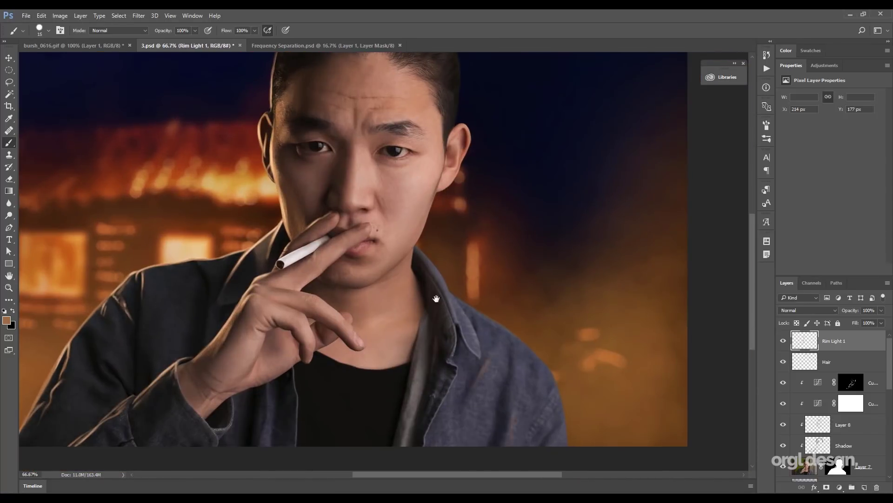
# Paint warm strands on the Hair layer above the fire-side ear and soften them with the Eraser at 37% opacity.
pyautogui.scroll(2, 257, 55)
pyautogui.hotkey('alt', '[')
pyautogui.press('[')
pyautogui.press('[')
pyautogui.press('[')
pyautogui.moveTo(321, 151)
pyautogui.mouseDown()
pyautogui.moveTo(331, 239)
pyautogui.moveTo(311, 280)
pyautogui.mouseUp()
pyautogui.moveTo(345, 197); pyautogui.dragTo(355, 186)
pyautogui.scroll(-3, 421, 285)
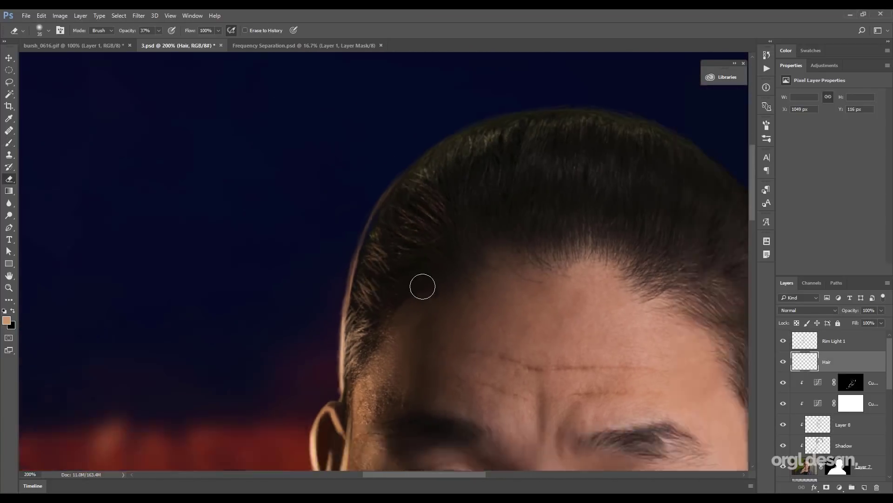
pyautogui.press('e')
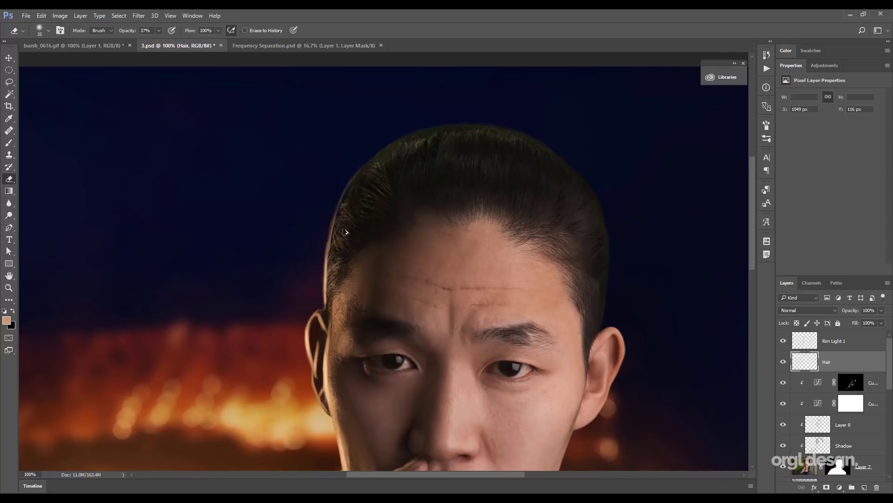
# Refine the thin rim light on the hair outline just above the fire-side ear on Rim Light 1 with a 3 px brush.
pyautogui.press('b')
pyautogui.hotkey('alt', ']')
pyautogui.moveTo(324, 297)
pyautogui.mouseDown()
pyautogui.moveTo(345, 191)
pyautogui.moveTo(328, 265)
pyautogui.mouseUp()
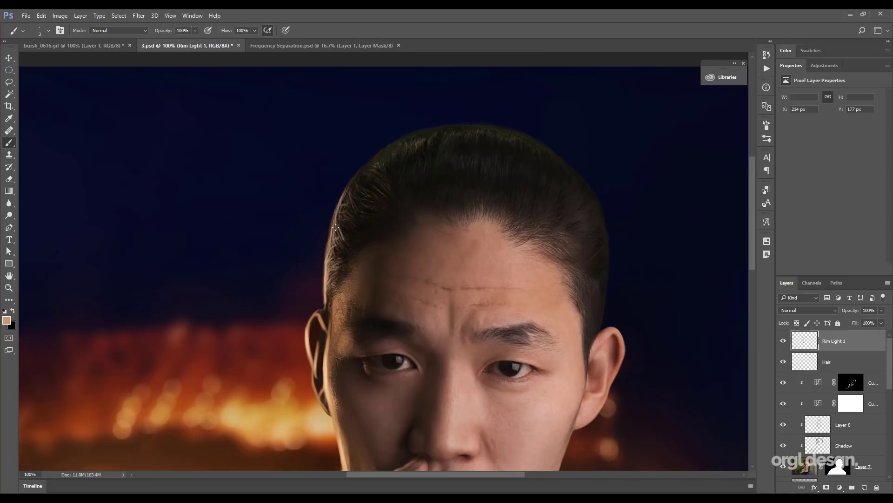
# Paint warm rim highlights around the fire-side eye's lids and outer eyebrow with a 5 px brush.
pyautogui.press(']')
pyautogui.press(']')
pyautogui.press(']')
pyautogui.hotkey('ctrl', '+')
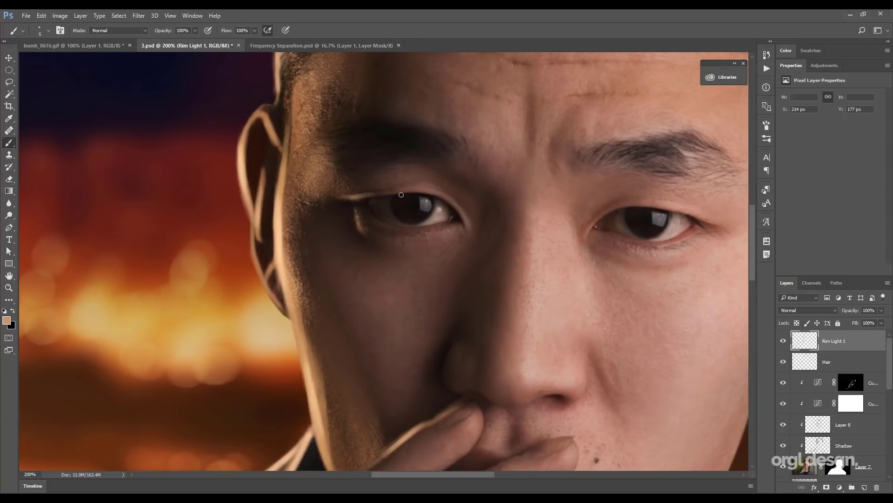
pyautogui.moveTo(337, 168)
pyautogui.mouseDown()
pyautogui.moveTo(326, 142)
pyautogui.moveTo(301, 123)
pyautogui.mouseUp()
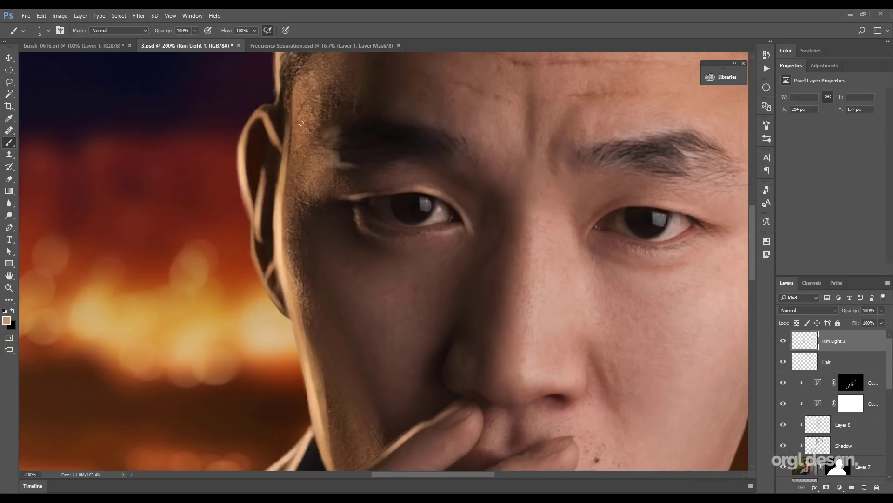
# Paint a warm highlight along the edge of the fire-side nostril with the 5 px brush.
pyautogui.hotkey('ctrl', '-')
pyautogui.hotkey('ctrl', '+')
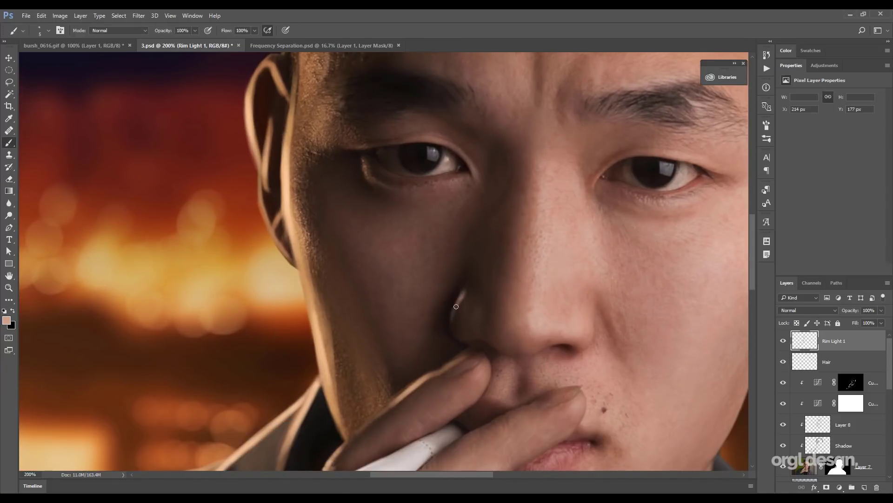
pyautogui.hotkey('ctrl', '-')
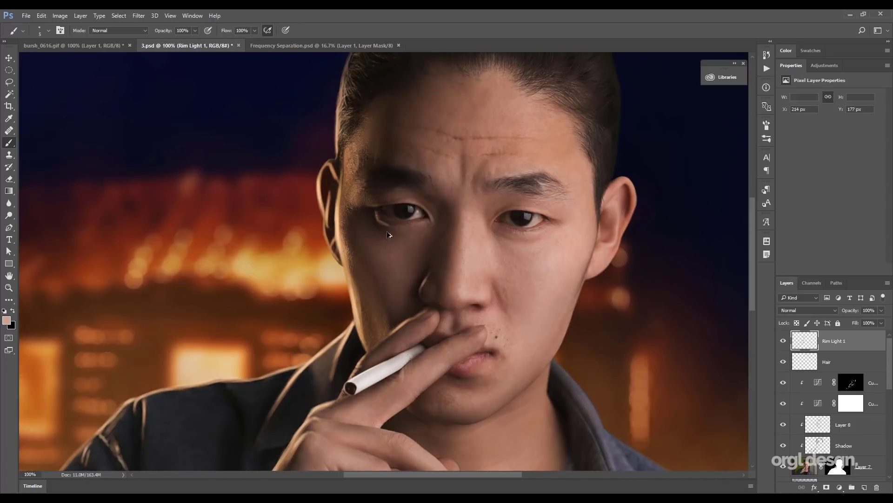
# Check the rim light up close and at full view, and add a new layer above Rim Light 1.
pyautogui.scroll(3, 358, 239)
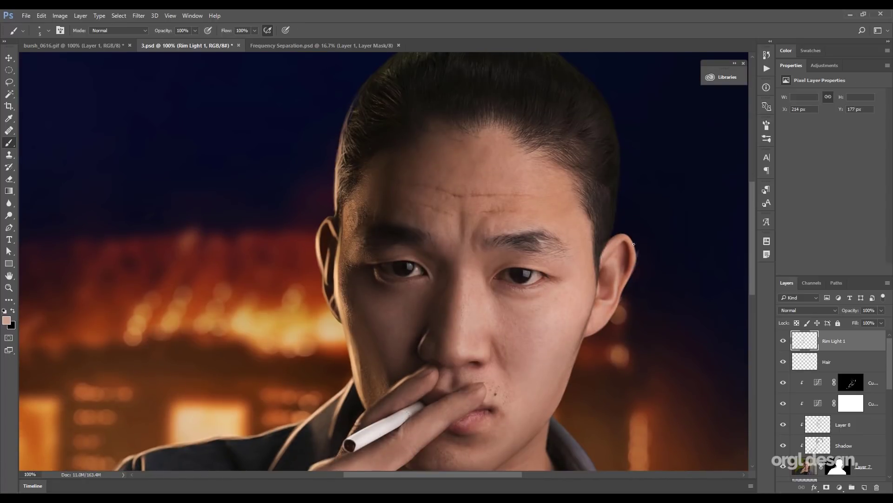
pyautogui.press(']')
pyautogui.press(']')
pyautogui.press(']')
pyautogui.press(']')
pyautogui.hotkey('ctrl', '+')
pyautogui.moveTo(534, 115); pyautogui.dragTo(542, 151)
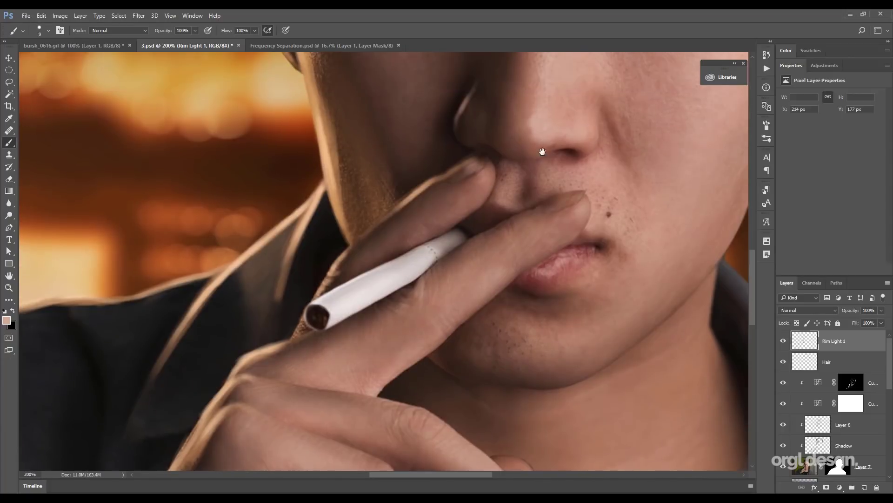
pyautogui.hotkey('ctrl', '-')
pyautogui.hotkey('ctrl', '-')
pyautogui.hotkey('ctrl', '-')
pyautogui.hotkey('ctrl', 'shift', 'alt', 'n')
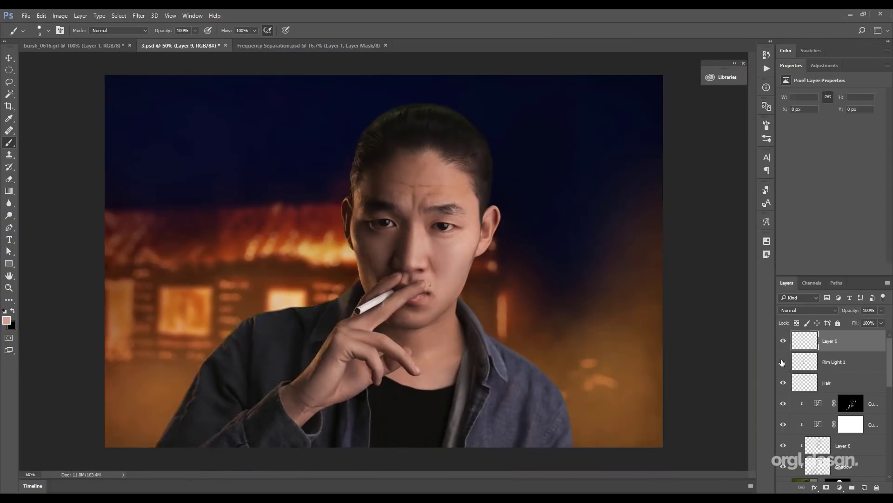
# Smooth the skin tones around the nose on Layer 9 at 50% layer opacity, using a soft 39% opacity brush at 30 px.
pyautogui.hotkey('ctrl', '+')
pyautogui.hotkey('ctrl', '+')
pyautogui.hotkey('ctrl', '+')
pyautogui.press(']')
pyautogui.press(']')
pyautogui.press(']')
pyautogui.press(']')
pyautogui.press(']')
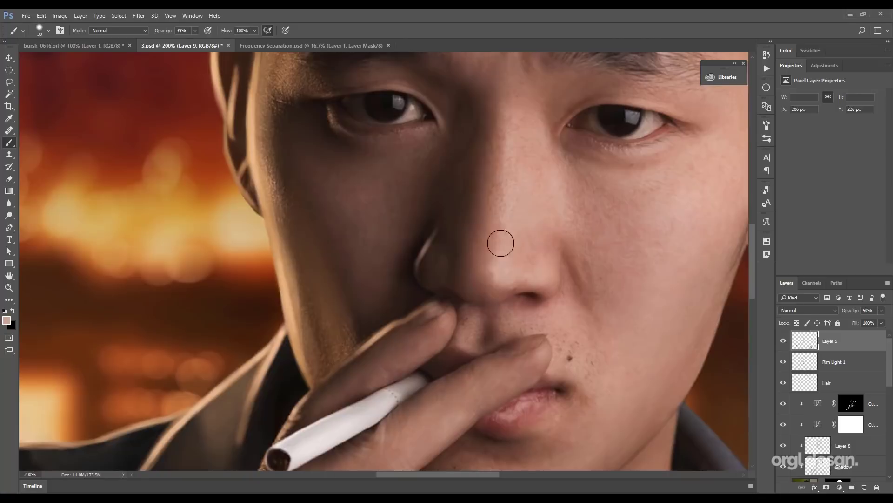
pyautogui.press('[')
pyautogui.keyDown('alt'); pyautogui.click(560, 233); pyautogui.keyUp('alt')
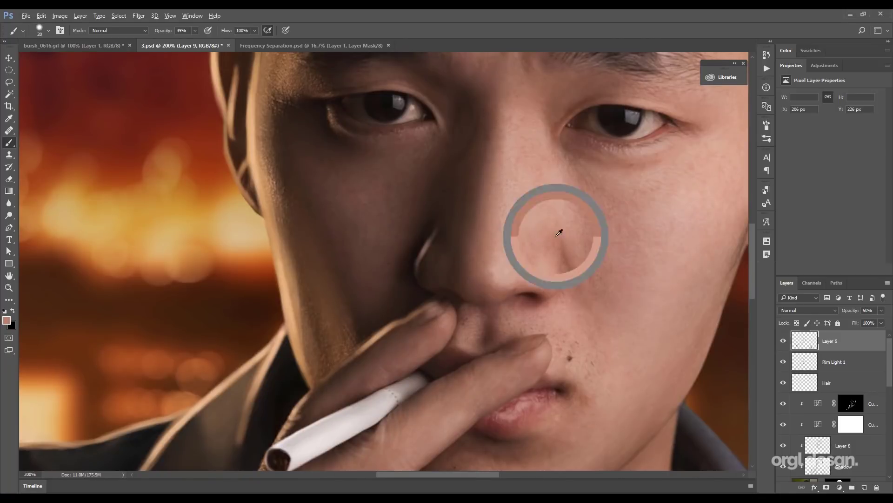
# Refine the upper lip area between the fingers with a sampled brown and a 5 px brush.
pyautogui.press('[')
pyautogui.press('[')
pyautogui.press('[')
pyautogui.press('[')
pyautogui.press('[')
pyautogui.press('[')
pyautogui.scroll(-2, 512, 368)
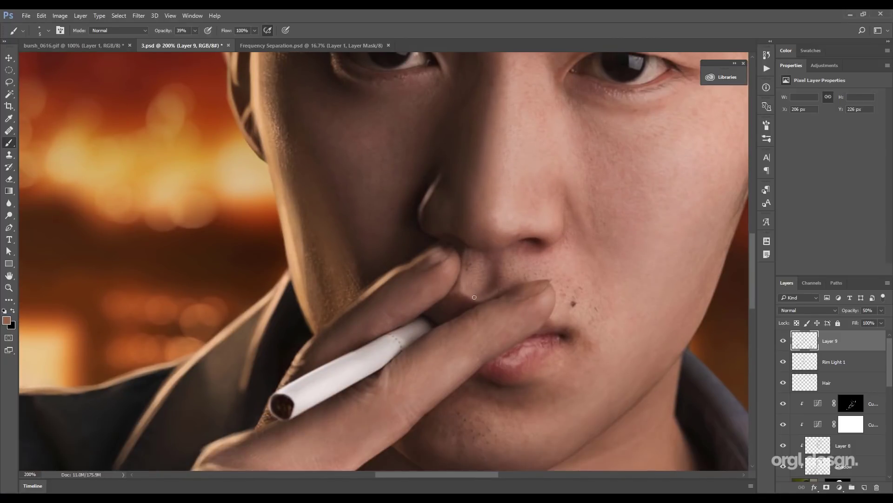
pyautogui.moveTo(474, 297); pyautogui.dragTo(455, 258)
# Blend the finger skin just below the cigarette with a sampled warm tan and a 20 px brush.
pyautogui.keyDown('alt'); pyautogui.click(482, 165); pyautogui.keyUp('alt')
pyautogui.press(']')
pyautogui.press(']')
pyautogui.press(']')
pyautogui.press(']')
pyautogui.press(']')
pyautogui.press(']')
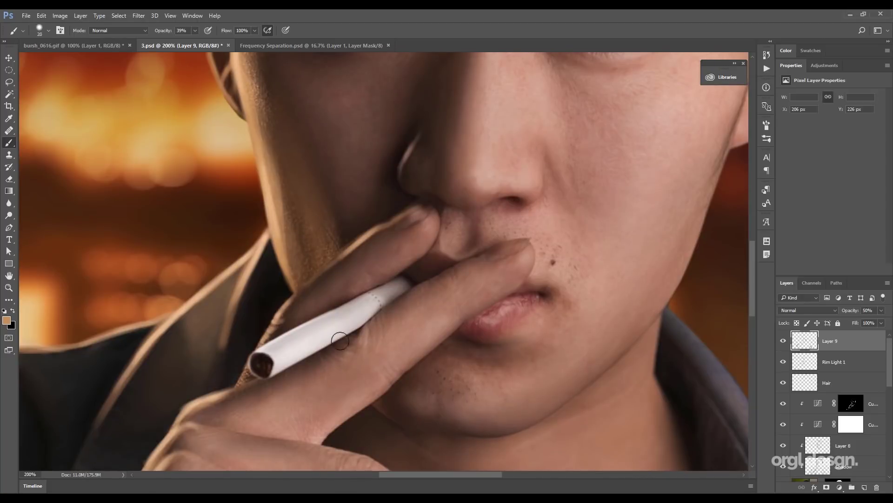
# Define the lower jawline against the neck with dark brown and a 5 px brush.
pyautogui.press('x')
pyautogui.scroll(-3, 433, 386)
pyautogui.hscroll(4, 436, 344)
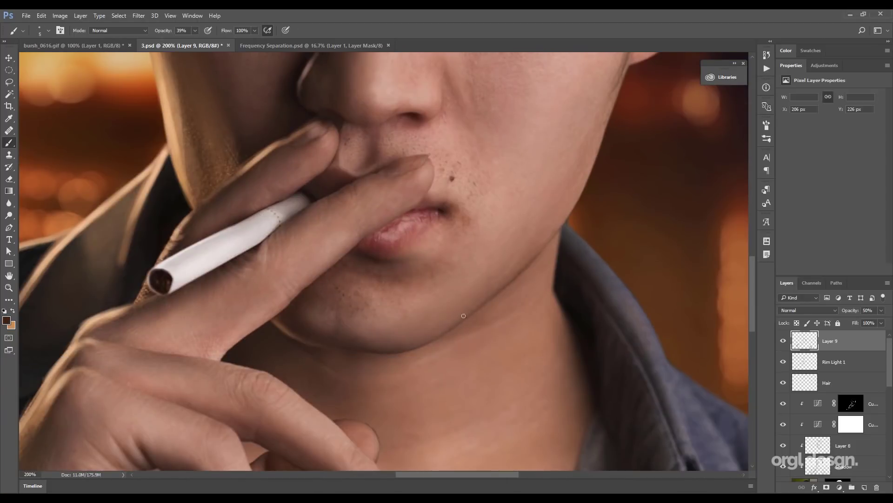
# Blend the cheek edge beside the ear away from the fire with a sampled pink skin tone and a 9 px brush.
pyautogui.keyDown('alt'); pyautogui.click(532, 159); pyautogui.keyUp('alt')
pyautogui.press(']')
pyautogui.press(']')
pyautogui.press(']')
pyautogui.press(']')
pyautogui.scroll(4, 511, 180)
pyautogui.scroll(3, 581, 159)
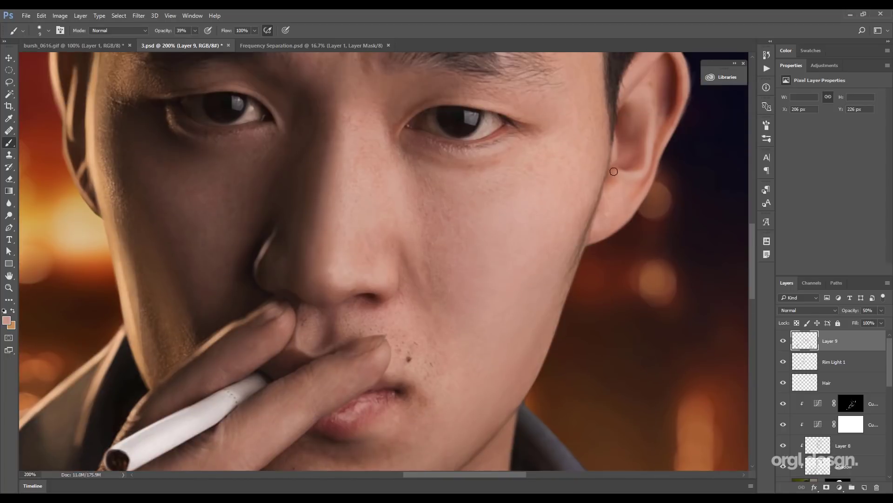
# Deepen the folds and outer rim of the ear away from the fire with a sampled dark red and a 6 px brush.
pyautogui.keyDown('alt'); pyautogui.click(644, 129); pyautogui.keyUp('alt')
pyautogui.keyDown('alt'); pyautogui.click(647, 195); pyautogui.keyUp('alt')
pyautogui.press('[')
pyautogui.press('[')
pyautogui.press('[')
pyautogui.scroll(3, 659, 191)
pyautogui.hscroll(1, 659, 191)
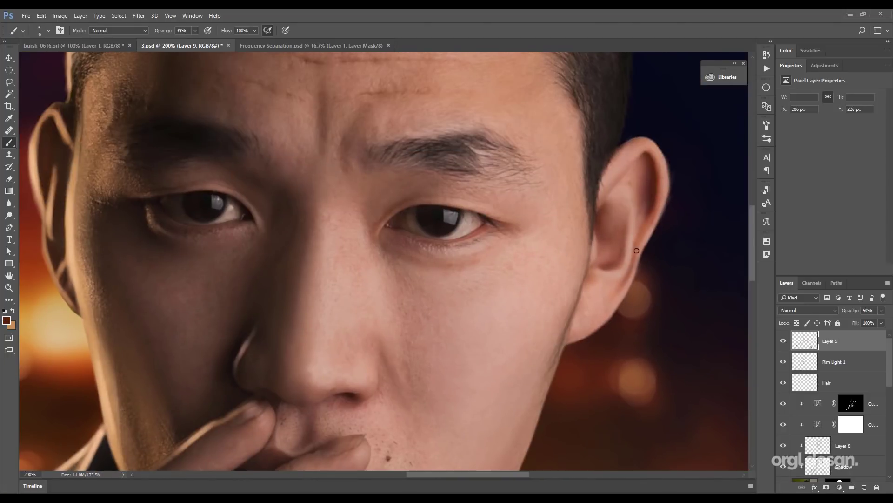
pyautogui.moveTo(663, 209); pyautogui.dragTo(656, 158)
# Darken the nostril and the shadow between the fingers at the cigarette's mouth end with the 6 px dark red brush.
pyautogui.scroll(-5, 629, 166)
pyautogui.hscroll(-2, 628, 166)
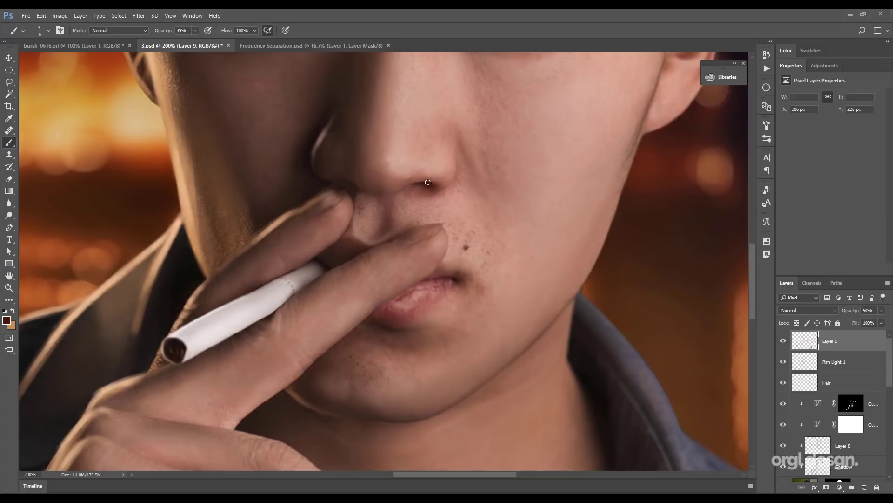
pyautogui.scroll(2, 421, 267)
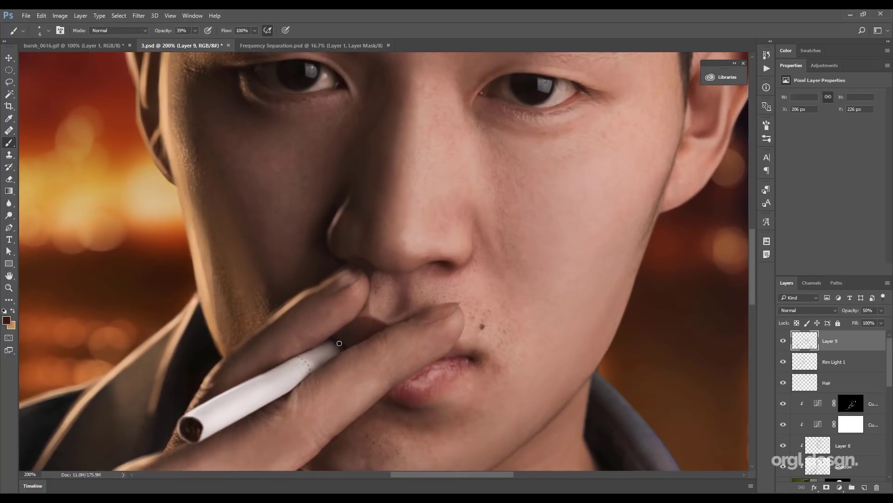
pyautogui.hotkey('ctrl', '-')
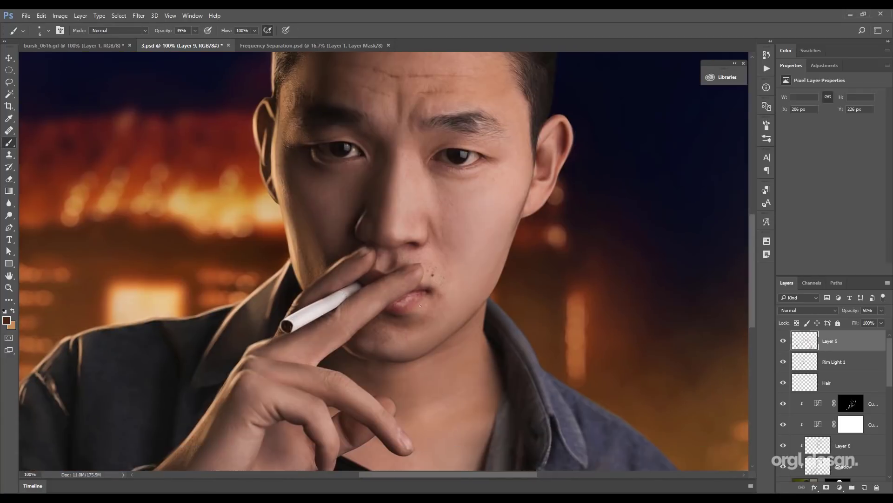
# Add a layer named Eyes at 50% opacity and paint white highlights in both eyes with a 9 px brush.
pyautogui.scroll(3, 419, 289)
pyautogui.press('[')
pyautogui.press('[')
pyautogui.press('[')
pyautogui.keyDown('alt'); pyautogui.click(470, 178); pyautogui.keyUp('alt')
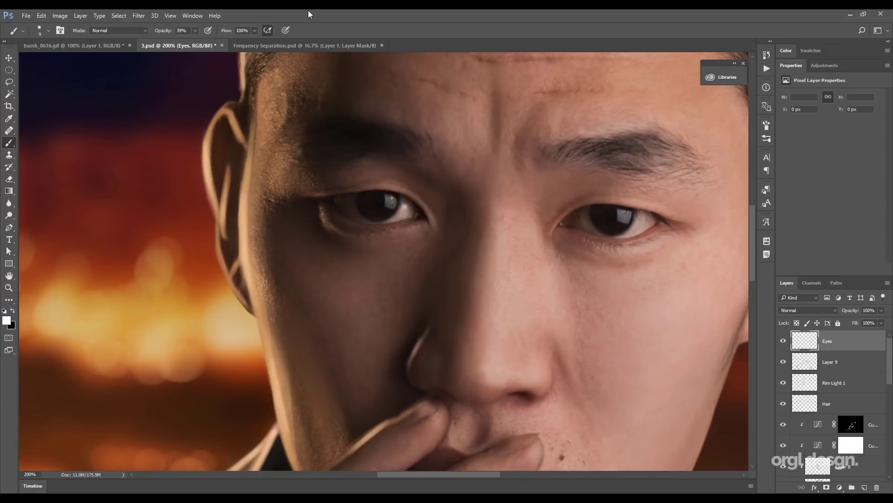
pyautogui.moveTo(401, 196); pyautogui.dragTo(412, 214)
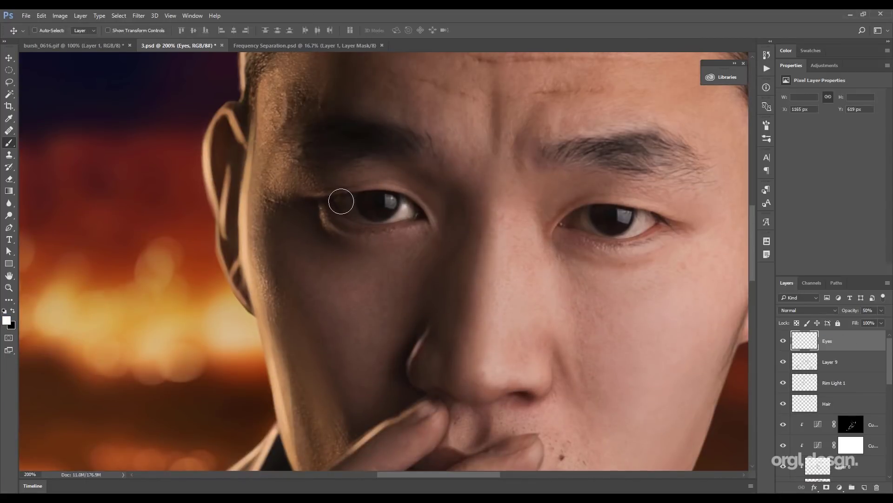
pyautogui.moveTo(341, 199); pyautogui.dragTo(401, 214)
# Paint brown tones into both irises on the Eyes layer with sampled colours and a 7 px brush.
pyautogui.keyDown('alt'); pyautogui.click(578, 220); pyautogui.keyUp('alt')
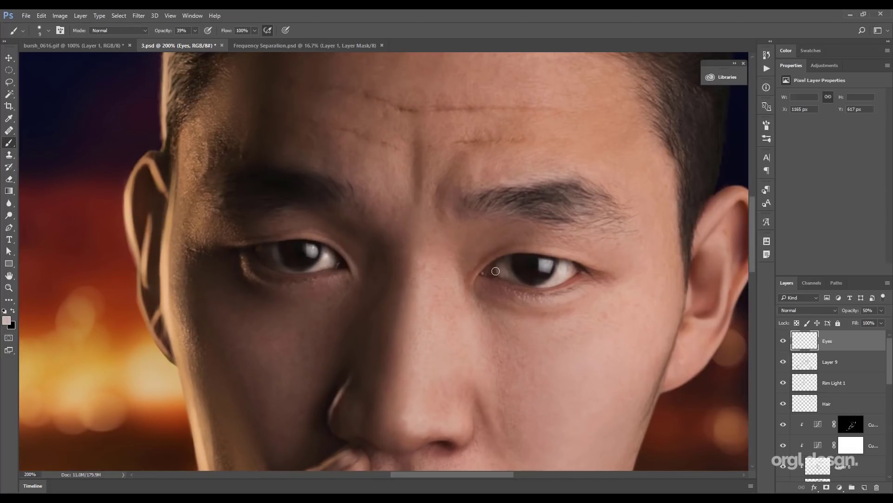
pyautogui.keyDown('alt'); pyautogui.click(485, 305); pyautogui.keyUp('alt')
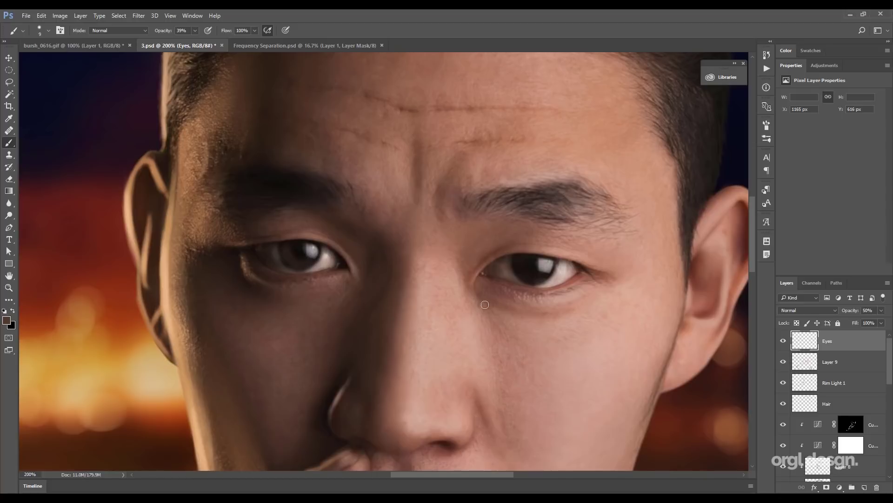
pyautogui.press('[')
pyautogui.press('[')
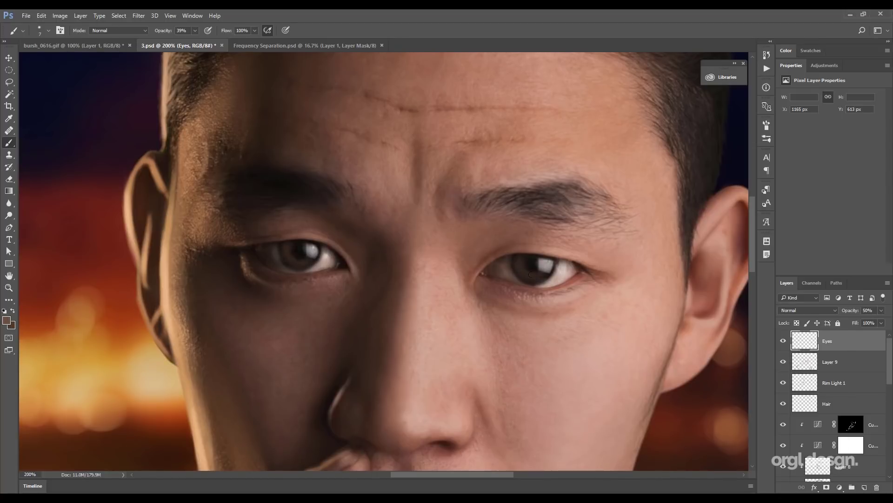
pyautogui.press('[')
pyautogui.press('[')
pyautogui.press('[')
# Darken the frown creases between the eyebrows on Layer 9 with an 8 px dark brush.
pyautogui.moveTo(311, 318); pyautogui.dragTo(425, 187)
pyautogui.hotkey('alt', '[')
pyautogui.press(']')
pyautogui.press(']')
pyautogui.press(']')
pyautogui.press(']')
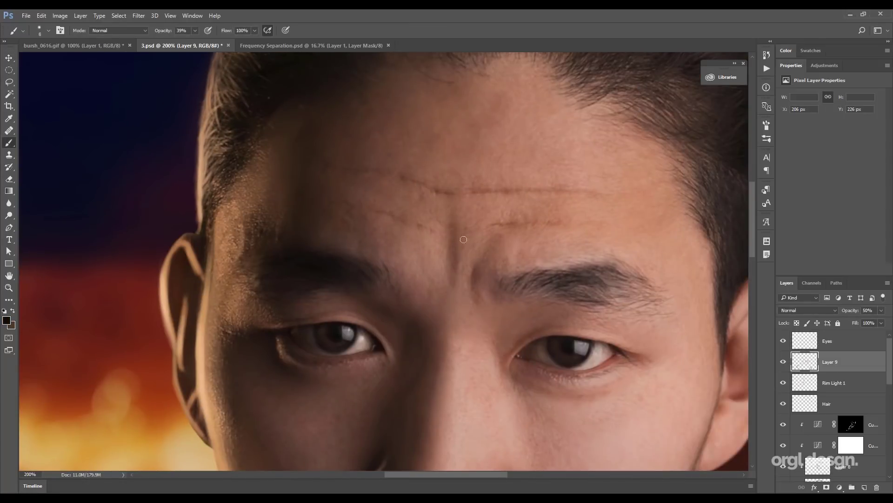
pyautogui.hotkey('ctrl', '0')
pyautogui.hotkey('ctrl', '1')
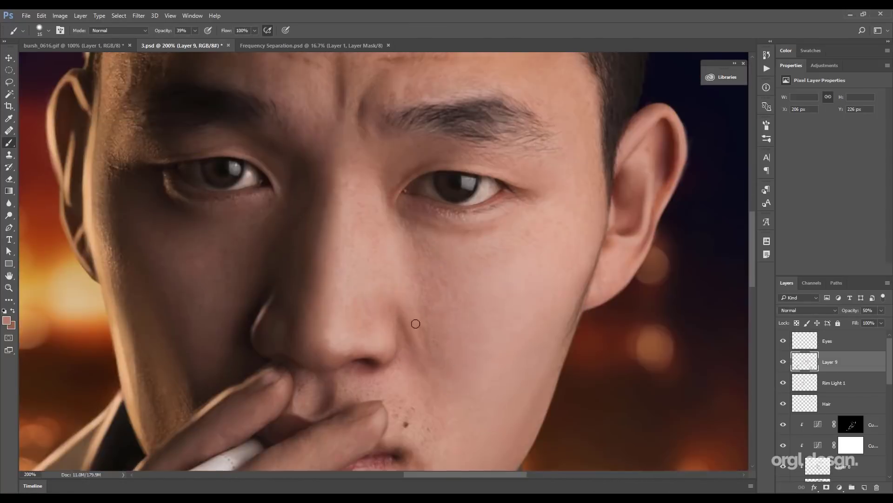
# Paint a soft light pink highlight on the cheek away from the fire with a 30 px brush and save the document.
pyautogui.press(']')
pyautogui.press(']')
pyautogui.press(']')
pyautogui.press(']')
pyautogui.press(']')
pyautogui.press(']')
pyautogui.hotkey('ctrl', '+')
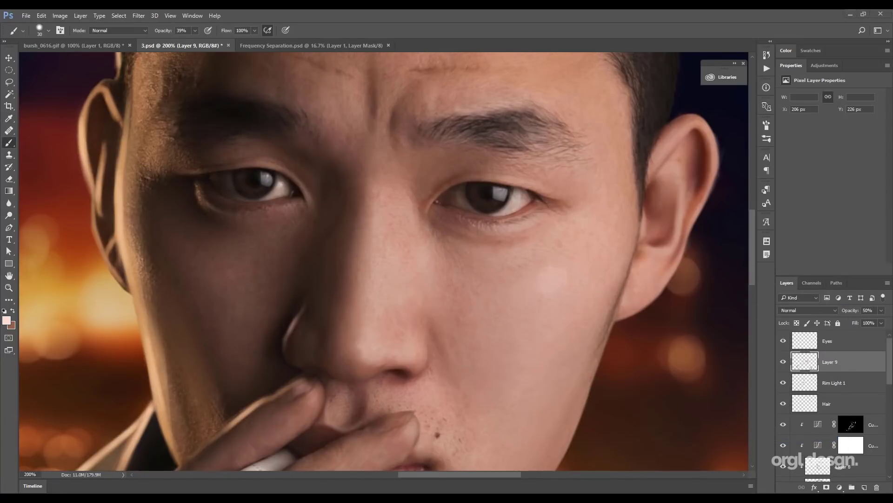
pyautogui.hotkey('ctrl', '-')
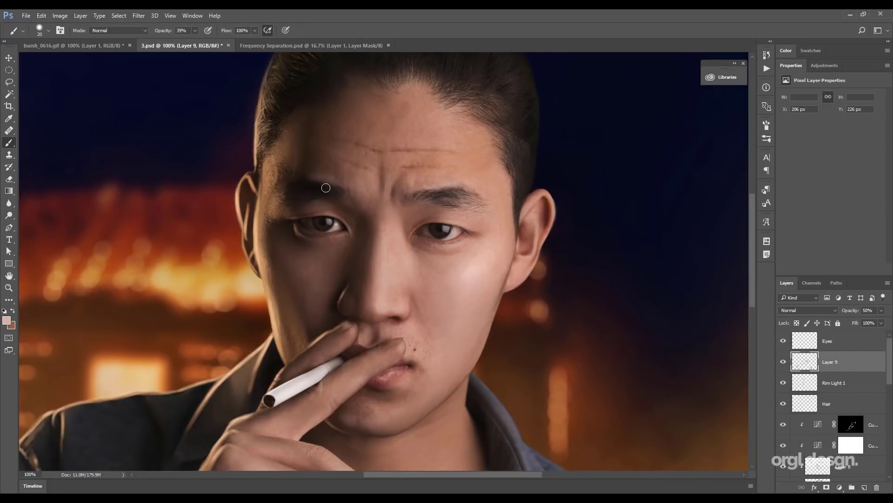
pyautogui.hotkey('ctrl', 's')
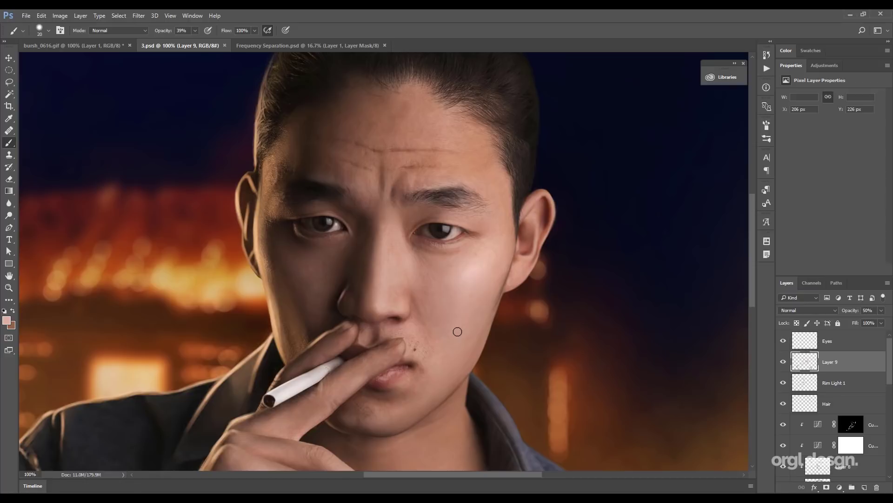
# Blend the skin on the nose and around the mouth corner with a 20 px brush.
pyautogui.hotkey('ctrl', '+')
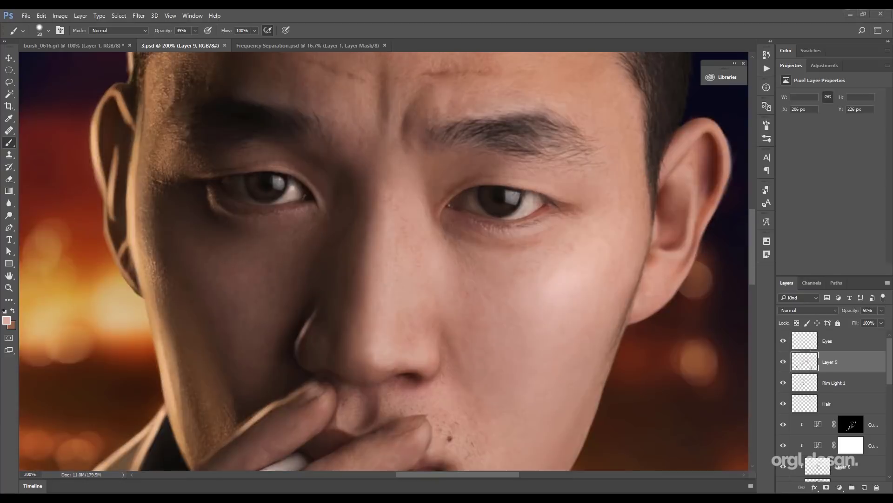
pyautogui.moveTo(519, 233)
pyautogui.mouseDown()
pyautogui.moveTo(456, 209)
pyautogui.moveTo(461, 300)
pyautogui.mouseUp()
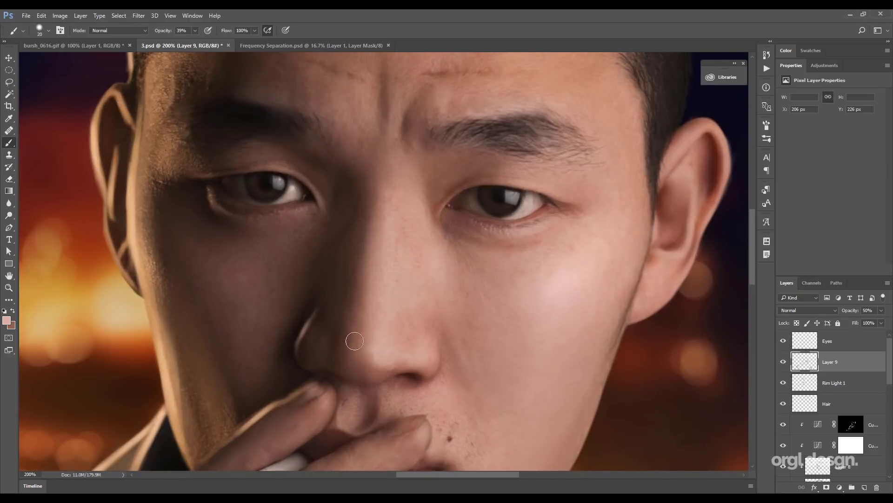
pyautogui.moveTo(355, 341); pyautogui.dragTo(335, 319)
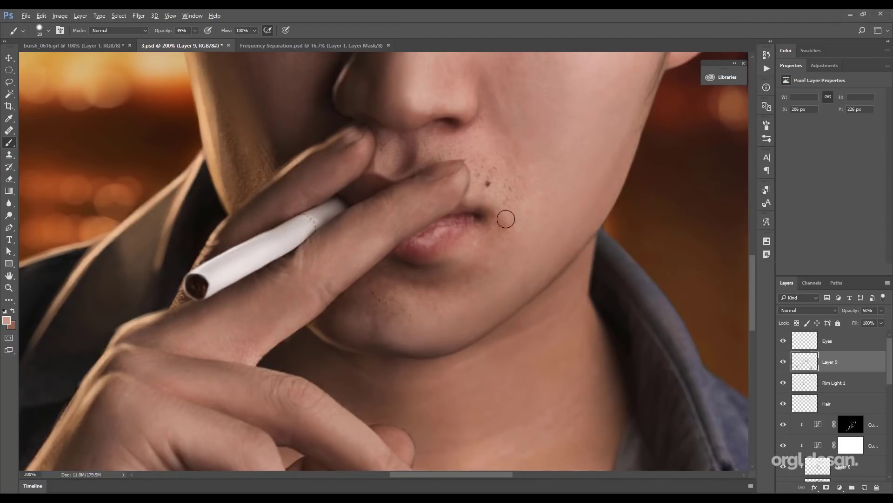
# Paint pale pink highlights and sampled dark red shadows on the folds of the ear away from the fire with a 9 px brush.
pyautogui.scroll(3, 349, 206)
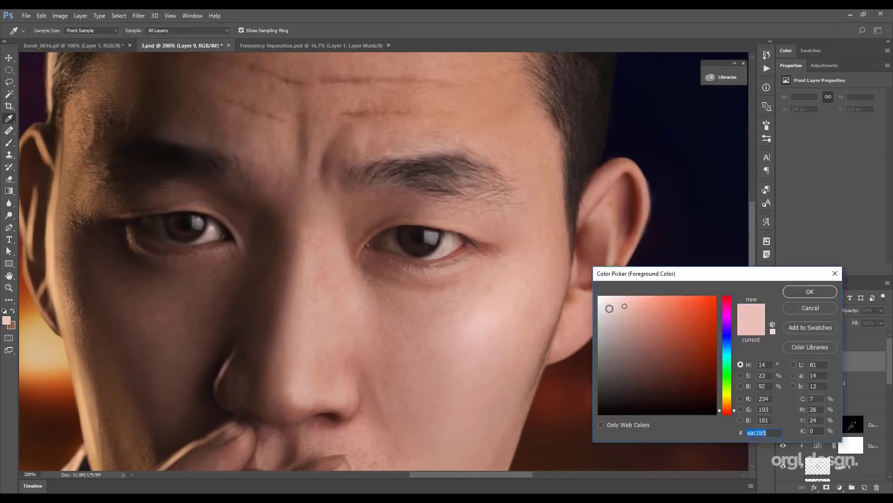
pyautogui.click(808, 291)
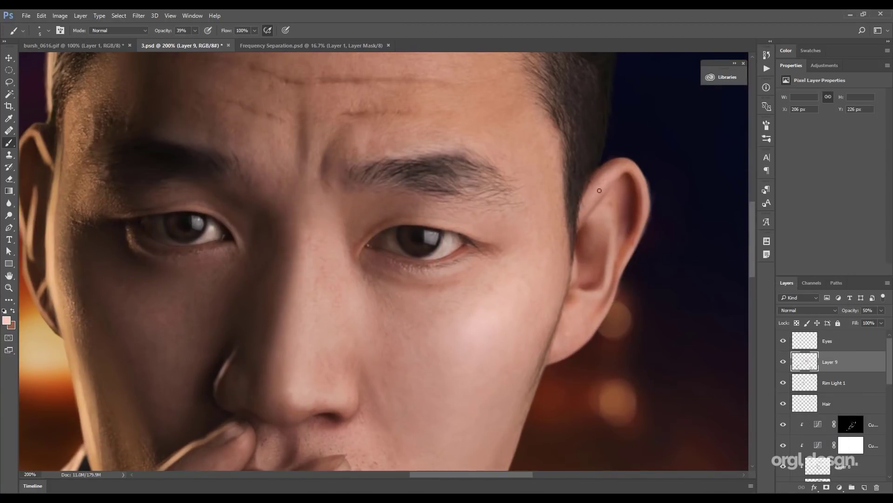
pyautogui.press(']')
pyautogui.press(']')
pyautogui.press(']')
pyautogui.moveTo(599, 190); pyautogui.dragTo(640, 181)
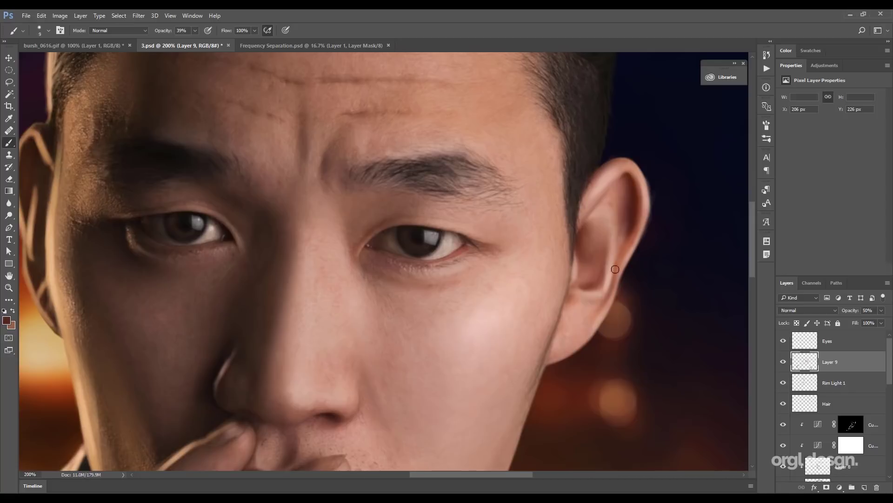
pyautogui.keyDown('alt'); pyautogui.click(615, 269); pyautogui.keyUp('alt')
pyautogui.moveTo(616, 269); pyautogui.dragTo(563, 232)
# Blend the skin beneath the eye away from the fire with a reddish tone and a 15 px brush.
pyautogui.press(']')
pyautogui.press(']')
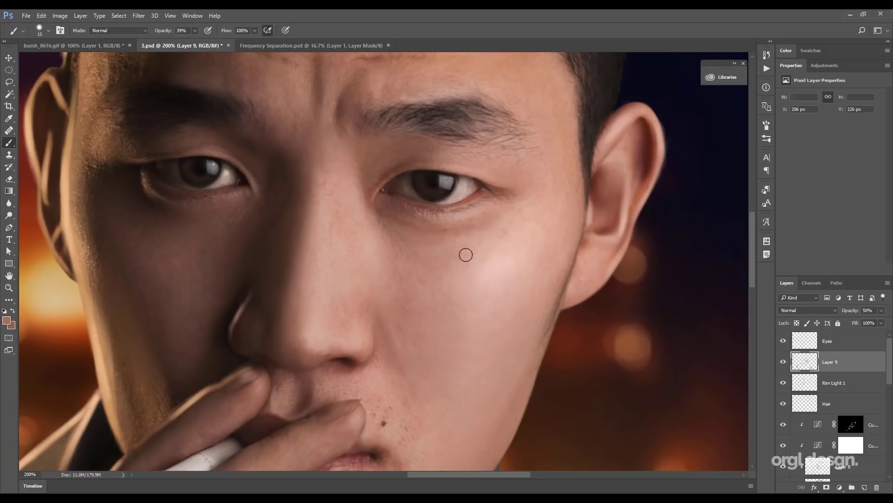
pyautogui.moveTo(392, 138); pyautogui.dragTo(490, 242)
pyautogui.keyDown('alt'); pyautogui.click(490, 241); pyautogui.keyUp('alt')
# Even out the lower lip with sampled red and pink tones using a 7 px brush.
pyautogui.press('[')
pyautogui.press('[')
pyautogui.press('[')
pyautogui.press('[')
pyautogui.scroll(1, 406, 271)
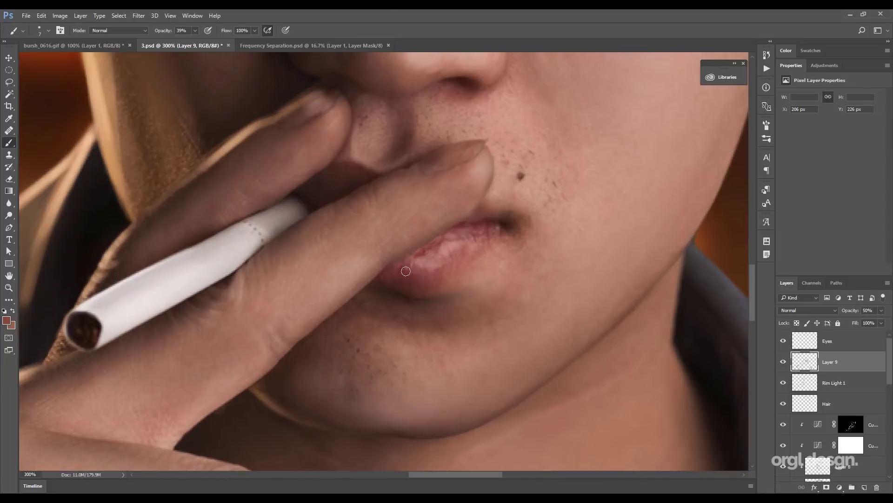
pyautogui.moveTo(406, 271)
pyautogui.mouseDown()
pyautogui.moveTo(460, 246)
pyautogui.moveTo(410, 273)
pyautogui.mouseUp()
pyautogui.keyDown('alt'); pyautogui.click(492, 231); pyautogui.keyUp('alt')
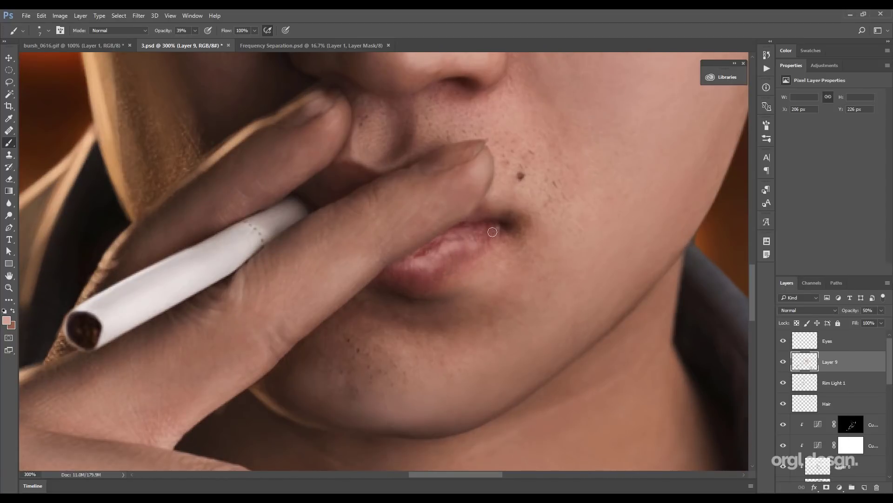
# Deepen the shadows along the knuckles and fingers of the raised hand with dark red-brown and a 15 px brush.
pyautogui.scroll(-5, 351, 174)
pyautogui.scroll(4, 523, 379)
pyautogui.press(']')
pyautogui.press(']')
pyautogui.press(']')
pyautogui.press(']')
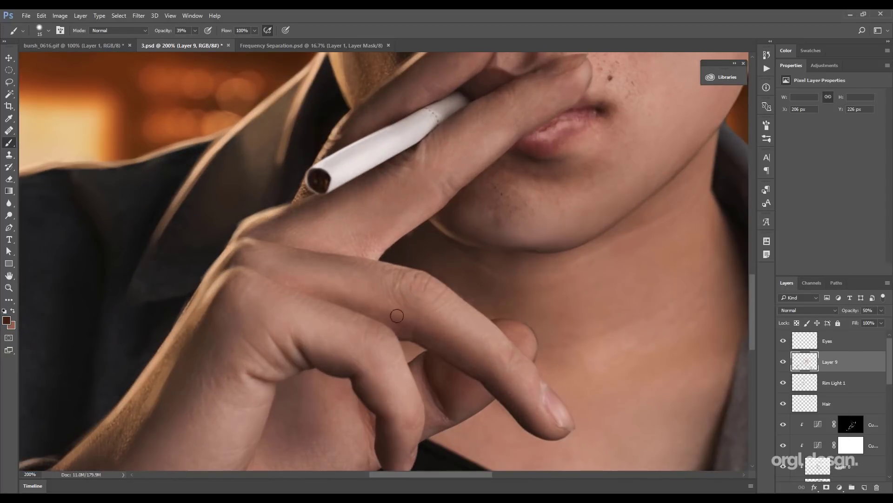
pyautogui.scroll(2, 482, 158)
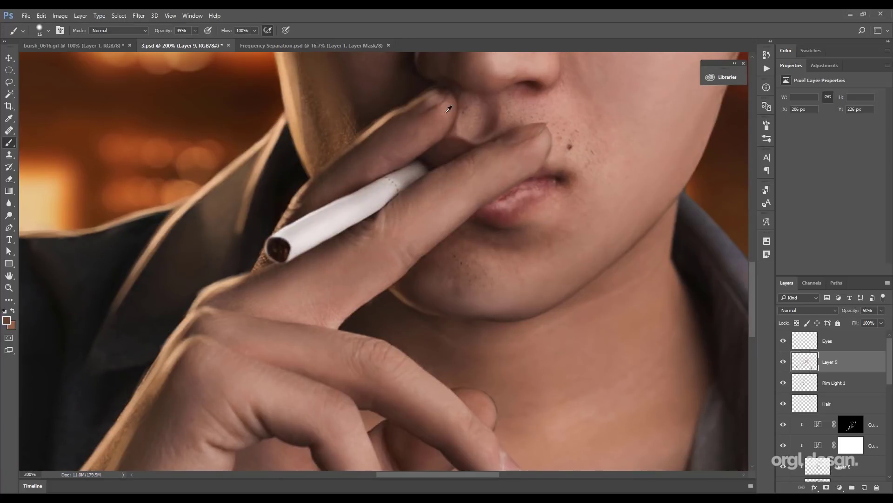
# Smooth the skin of the raised hand's palm and fingers with reddish tones and a 30 px brush.
pyautogui.scroll(1, 479, 210)
pyautogui.scroll(-4, 548, 155)
pyautogui.hscroll(-2, 549, 155)
pyautogui.press(']')
pyautogui.press(']')
pyautogui.press(']')
pyautogui.press(']')
pyautogui.press(']')
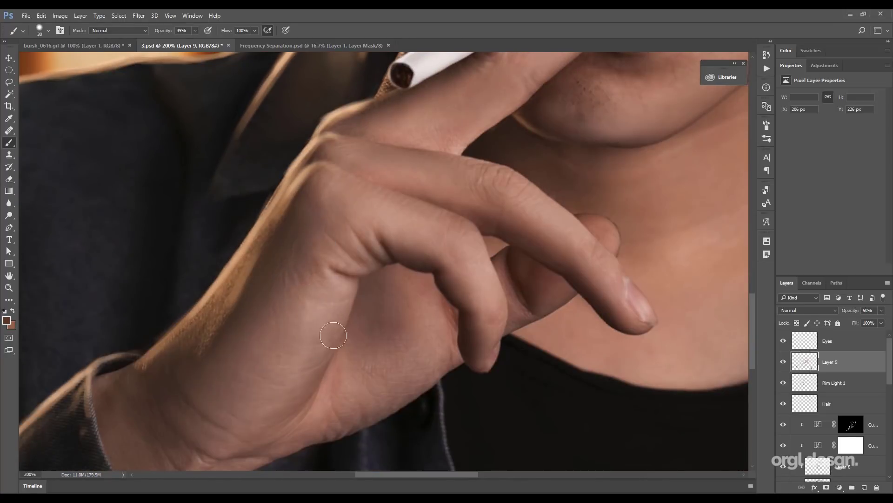
pyautogui.scroll(-6, 392, 383)
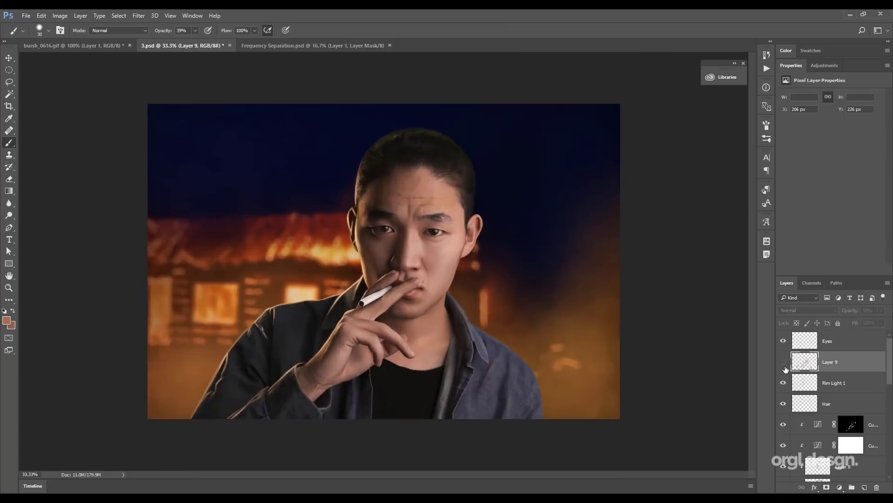
# Blend the face's shaded cheek and brow area with sampled reddish tones, softening the strokes with a low-opacity eraser.
pyautogui.scroll(3, 453, 161)
pyautogui.scroll(1, 359, 239)
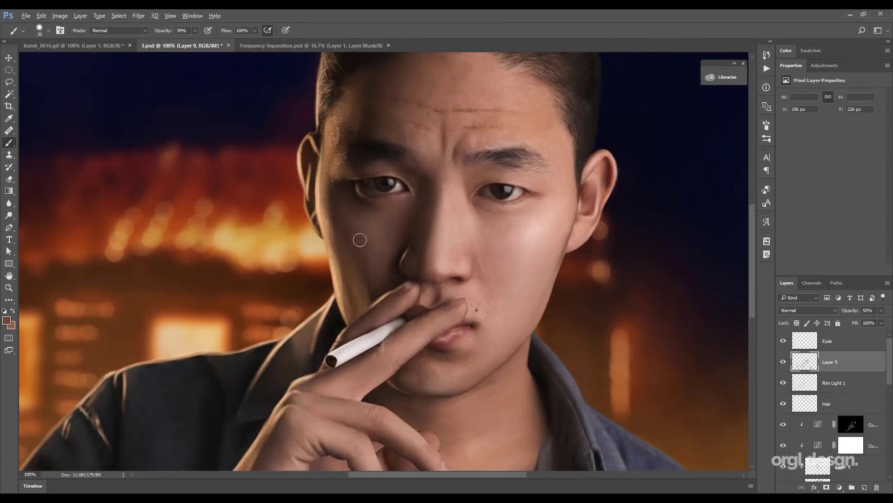
pyautogui.press(']')
pyautogui.scroll(2, 374, 265)
pyautogui.press(']')
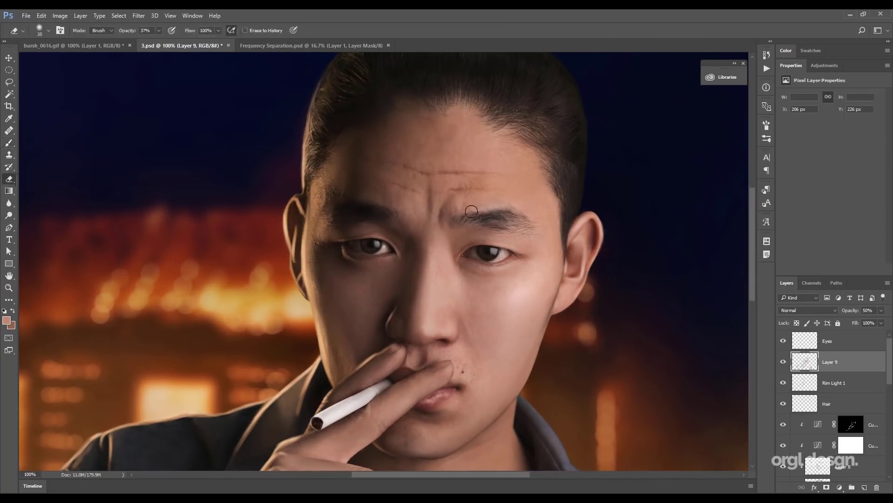
# Brush pale pink highlights onto the forehead and even out the face with a soft 50 px brush.
pyautogui.press('x')
pyautogui.scroll(-1, 469, 146)
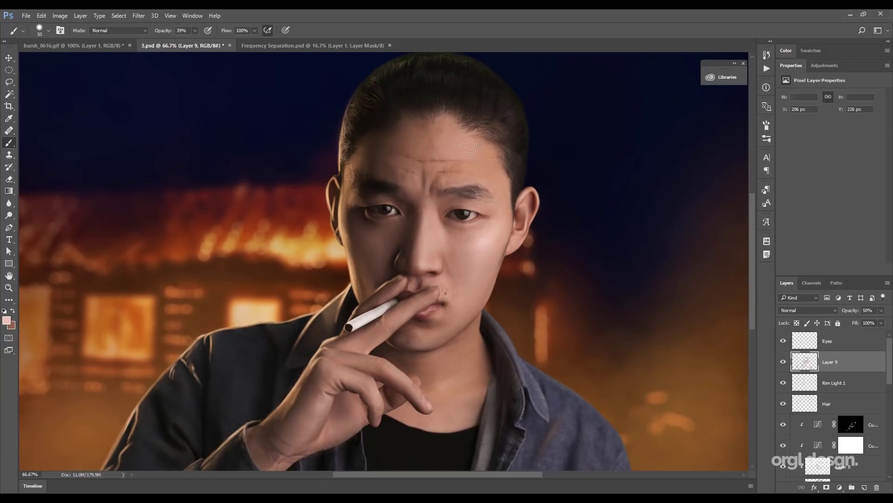
pyautogui.scroll(-2, 475, 161)
pyautogui.scroll(3, 359, 240)
pyautogui.scroll(-3, 368, 251)
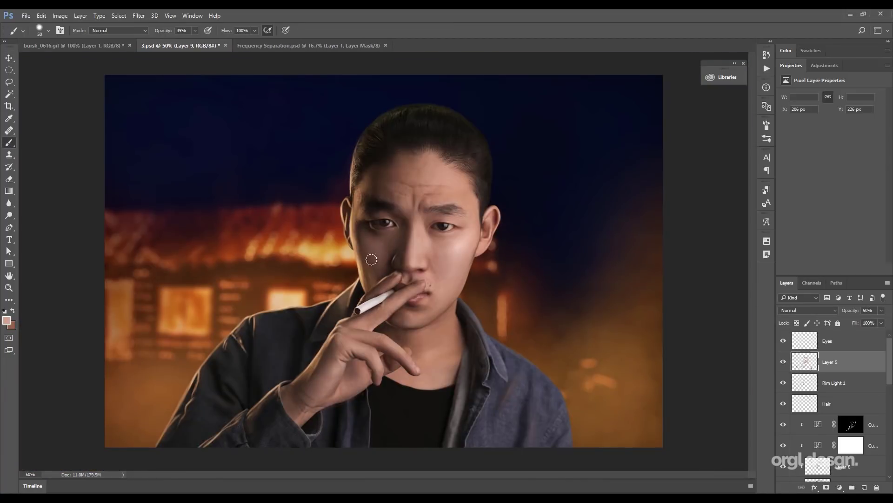
# Paint fine light-orange hairs around the fire-side eye on the Hair layer with a 2 px brush.
pyautogui.scroll(1, 348, 216)
pyautogui.scroll(1, 348, 216)
pyautogui.scroll(2, 395, 209)
pyautogui.hotkey('alt', '[')
pyautogui.hotkey('alt', '[')
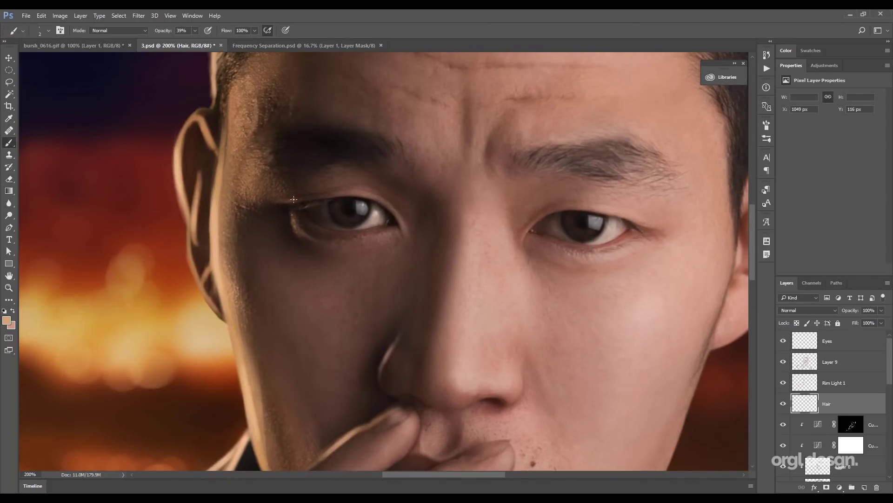
pyautogui.scroll(-2, 269, 151)
# Add a layer named Dodge Burn above the Eyes layer, in Soft Light mode with a neutral grey fill.
pyautogui.press('v')
pyautogui.hotkey('alt', ']')
pyautogui.hotkey('alt', ']')
pyautogui.hotkey('alt', ']')
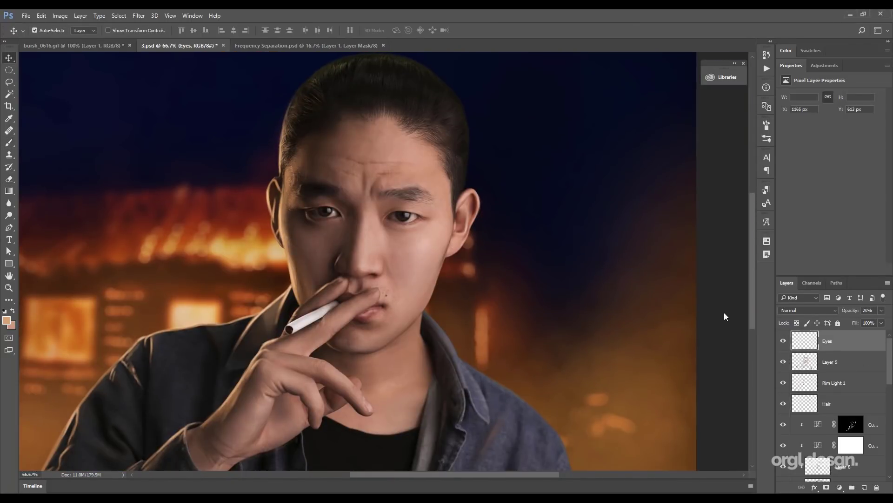
pyautogui.hotkey('ctrl', 'shift', 'n')
pyautogui.write('Dodge Burn')
pyautogui.click(397, 201)
pyautogui.click(405, 331)
pyautogui.click(380, 214)
pyautogui.press('Return')
pyautogui.hotkey('ctrl', '1')
# Burn the shadows around the nose and mouth with a 30 to 35 px brush at 13% exposure.
pyautogui.press('o')
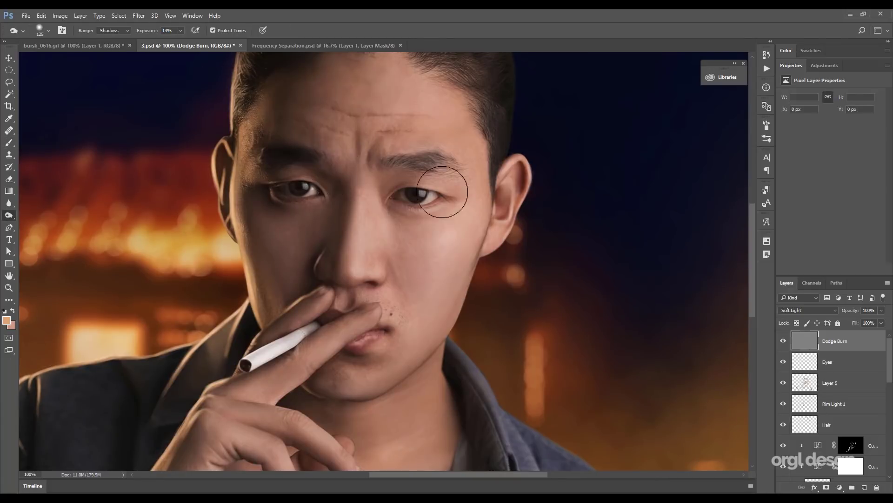
pyautogui.scroll(2, 331, 289)
pyautogui.scroll(-1, 330, 289)
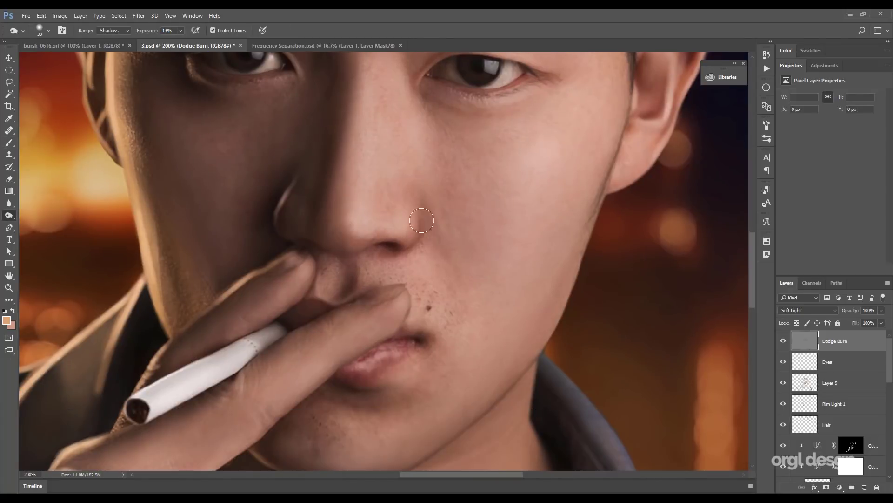
pyautogui.scroll(-2, 427, 403)
pyautogui.scroll(-1, 448, 292)
pyautogui.scroll(1, 409, 364)
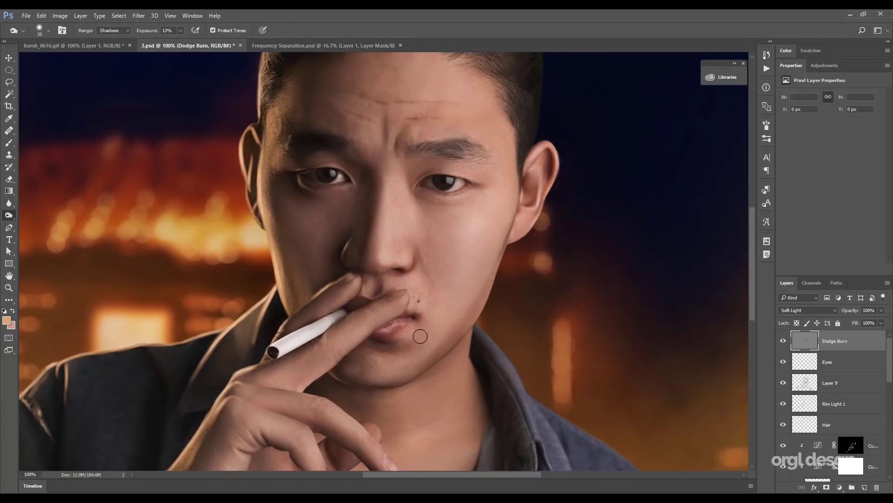
# Set the Dodge Burn layer's opacity to 50% and burn the shadows on the neck, hand and jacket.
pyautogui.press('5')
pyautogui.moveTo(384, 439); pyautogui.dragTo(417, 405)
pyautogui.scroll(-2, 271, 366)
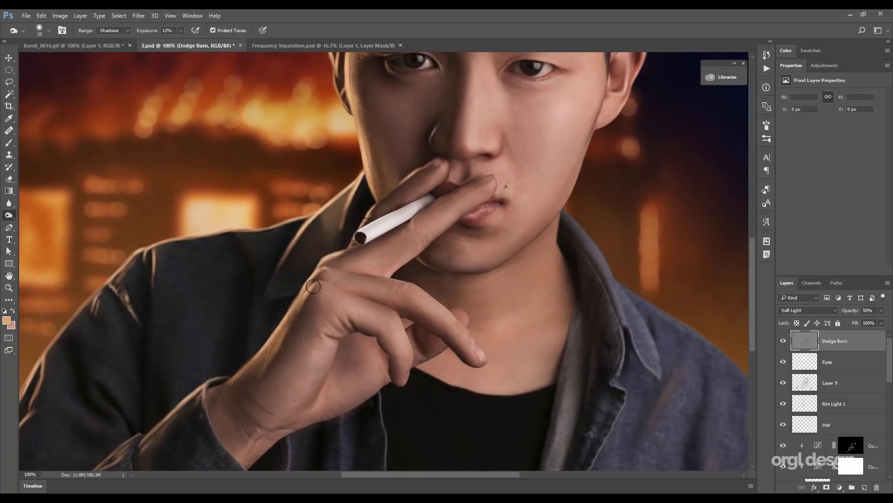
pyautogui.scroll(-1, 556, 277)
pyautogui.scroll(-1, 492, 373)
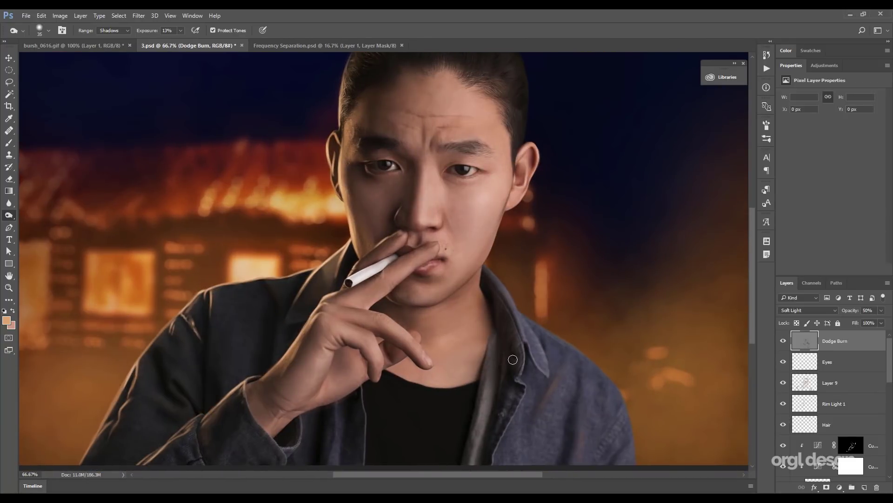
pyautogui.scroll(-1, 513, 359)
# Dodge the face's midtones along the fire-lit edge at 19% exposure and tone down excess with a 70 px grey brush.
pyautogui.scroll(2, 398, 155)
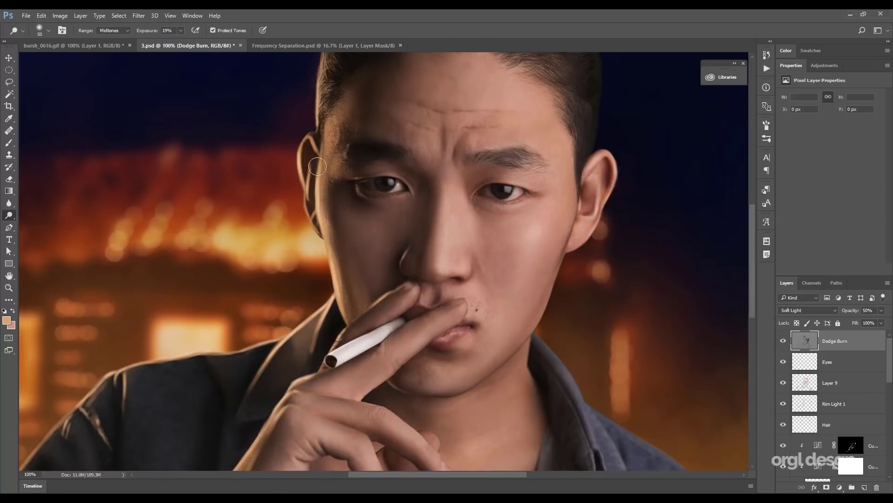
pyautogui.scroll(3, 318, 166)
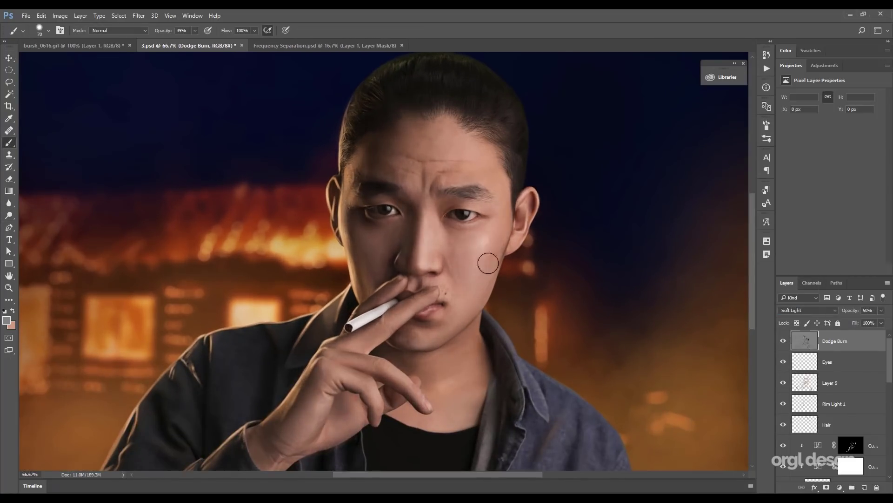
pyautogui.scroll(-2, 465, 315)
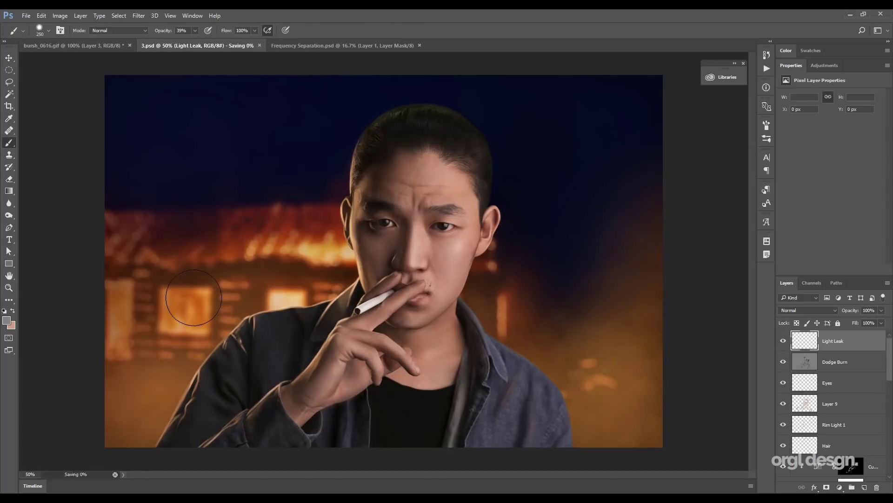
# Paint a soft bright-blue light leak over the fire-side jacket shoulder and background on the Light Leak layer.
pyautogui.click(6, 320)
pyautogui.click(807, 292)
pyautogui.press('F5')
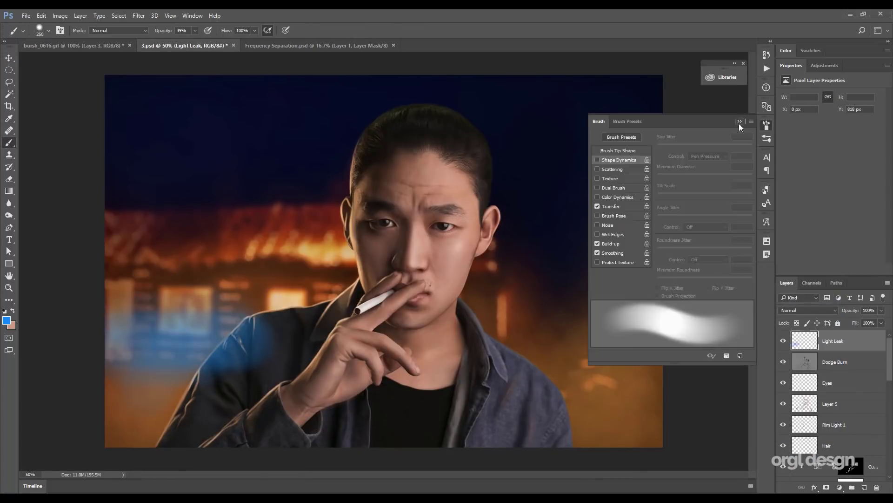
pyautogui.press('F5')
pyautogui.press('[')
pyautogui.press('[')
pyautogui.press('[')
pyautogui.moveTo(289, 340); pyautogui.dragTo(213, 338)
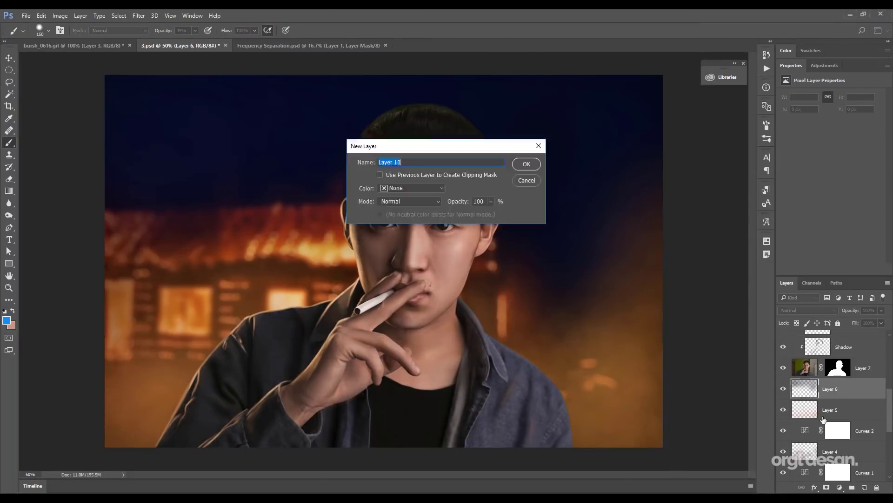
# Add a new layer behind the man and brush a pale orange glow around him with a 600 px soft brush.
pyautogui.press('Return')
pyautogui.press('F5')
pyautogui.press('F5')
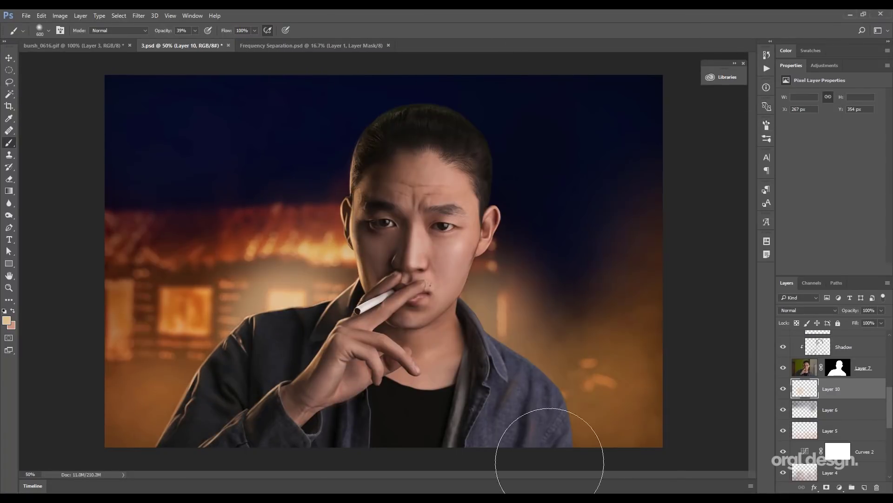
# Set the glow layer to Screen and duplicate it, placing one copy above the man at 80% opacity.
pyautogui.click(808, 310)
pyautogui.hotkey('ctrl', 'j')
pyautogui.press('v')
pyautogui.hotkey('ctrl', 'j')
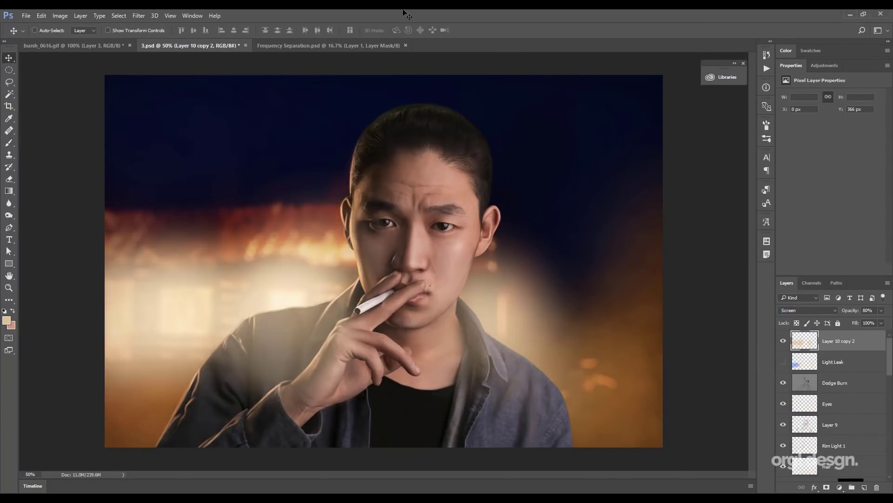
# Brush a large white glow behind the head and place the particle-fire-updraft embers image behind the man with a new blend mode.
pyautogui.press('b')
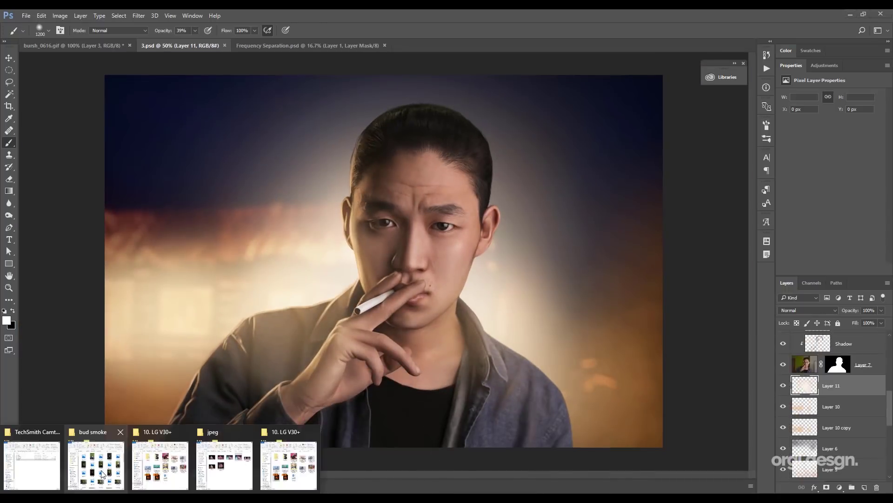
pyautogui.click(102, 474)
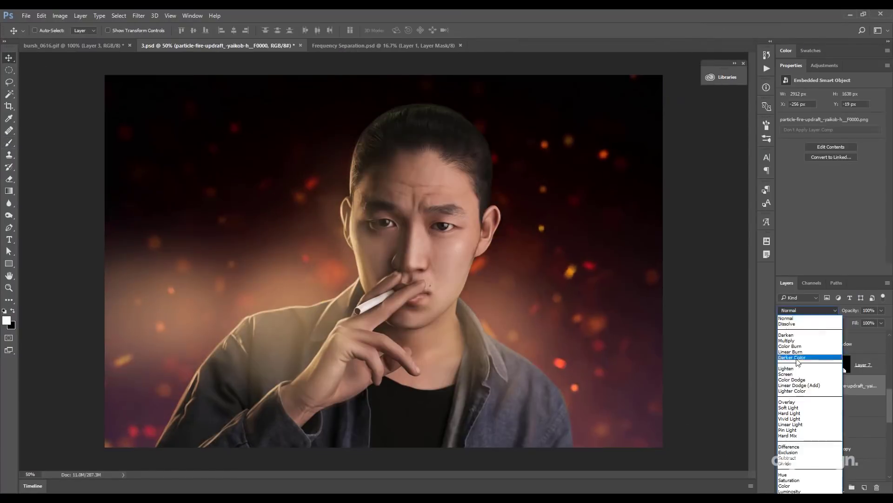
pyautogui.click(801, 349)
pyautogui.hotkey('ctrl', 't')
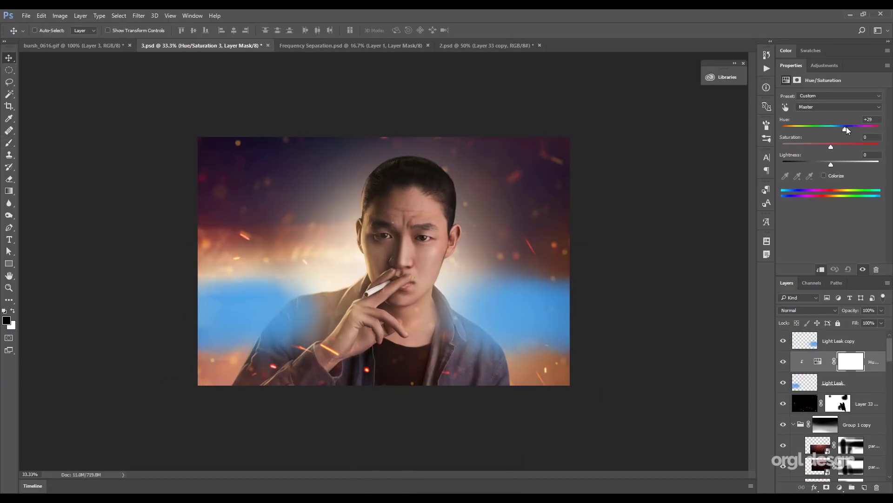
# Shift the light leak's hue, give the light-leak group a more vivid blend mode and adjust its opacity.
pyautogui.moveTo(847, 127)
pyautogui.mouseDown()
pyautogui.moveTo(824, 128)
pyautogui.moveTo(841, 124)
pyautogui.mouseUp()
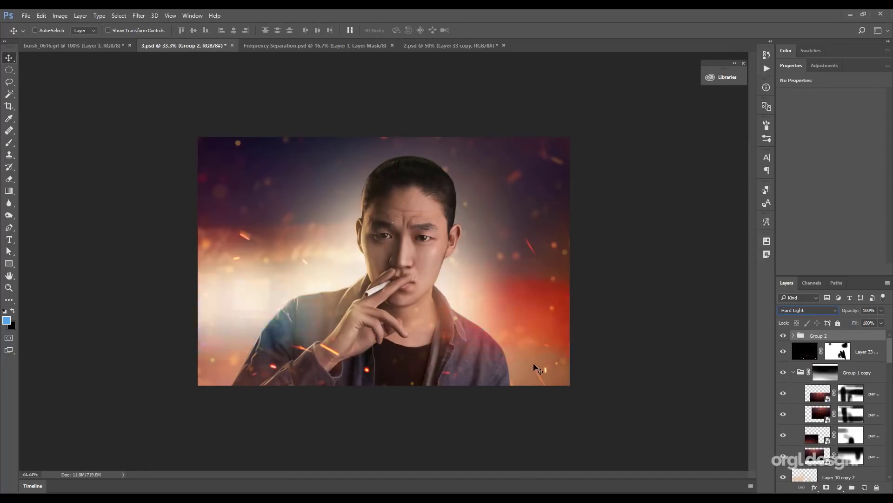
pyautogui.click(808, 310)
pyautogui.click(800, 426)
pyautogui.moveTo(851, 310); pyautogui.dragTo(845, 313)
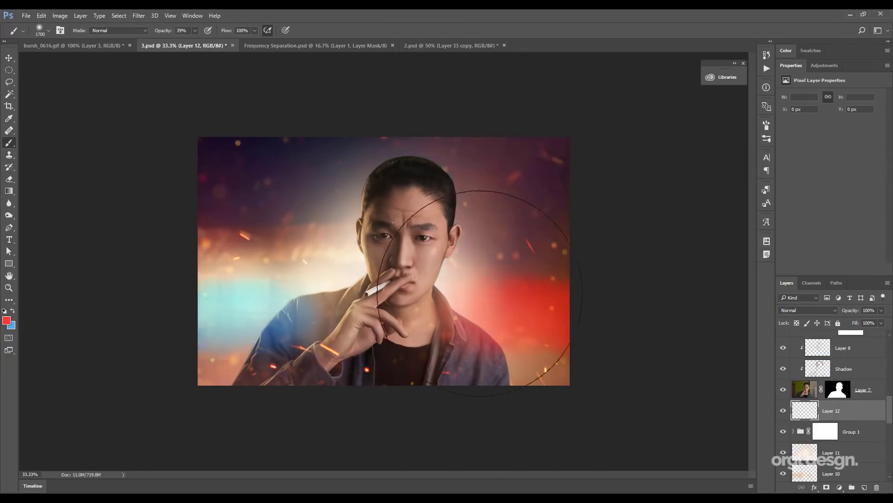
# Add coloured glow behind the man with a 1700 px brush on a new layer and change its blend mode.
pyautogui.click(809, 310)
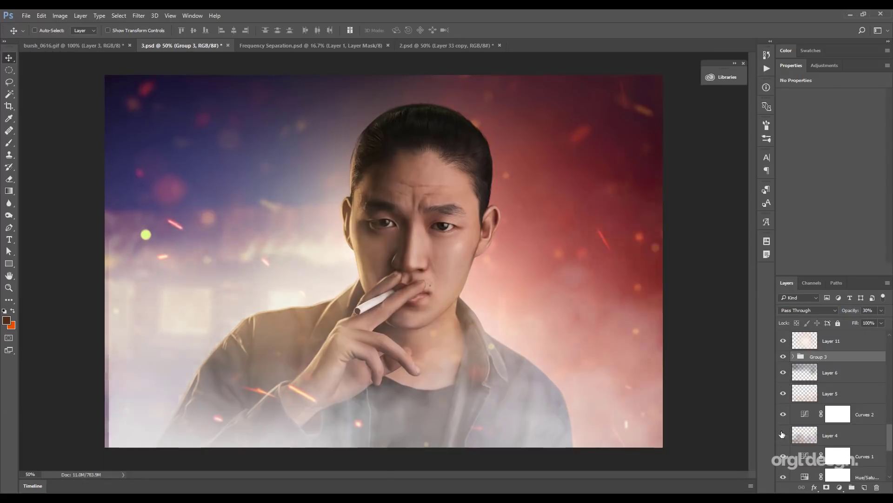
pyautogui.click(790, 377)
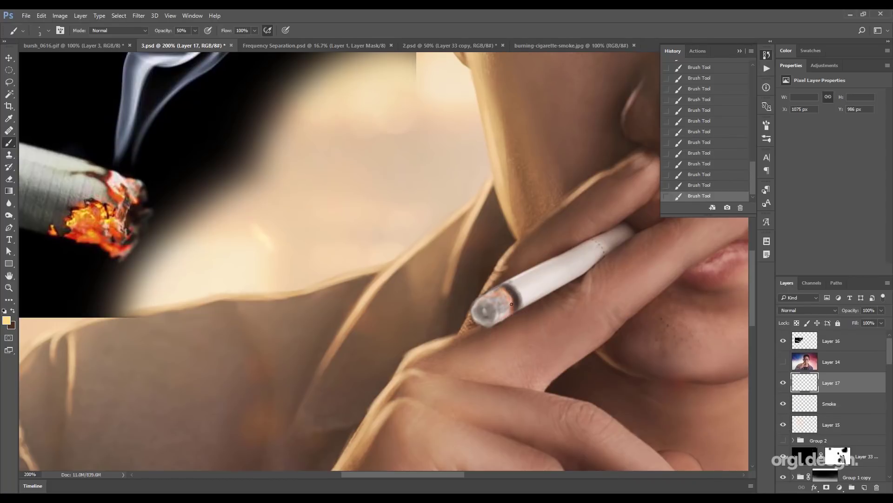
# Paint the cigarette's burning tip with sampled yellow-orange tones and a 3 px brush, using the burning-cigarette image as reference.
pyautogui.scroll(1, 489, 307)
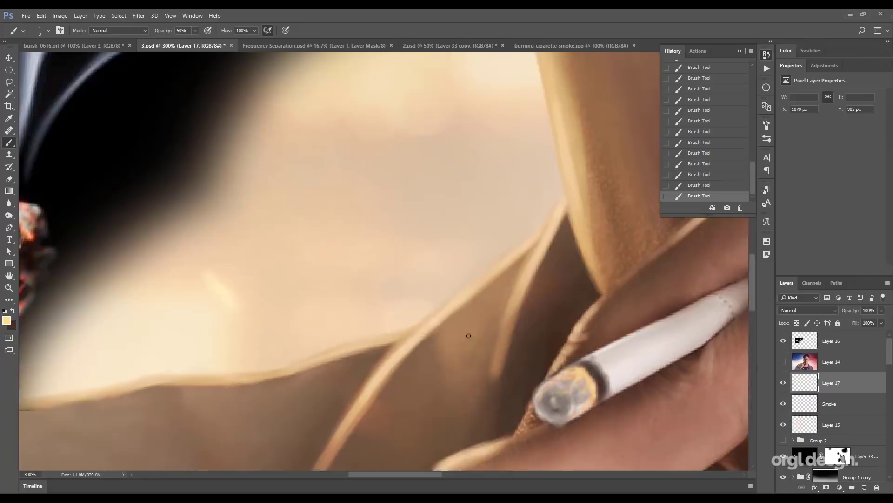
pyautogui.keyDown('alt'); pyautogui.click(569, 313); pyautogui.keyUp('alt')
pyautogui.scroll(-1, 558, 367)
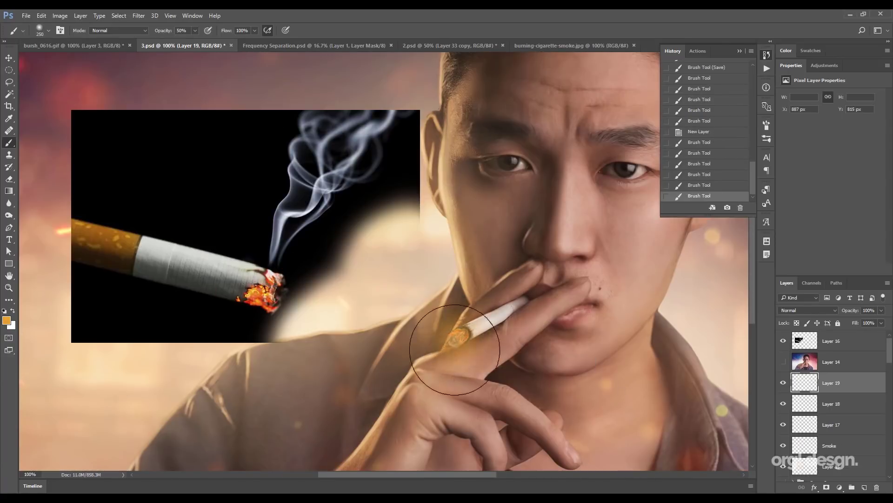
# Brush an orange glow around the cigarette tip with a 250 px brush on a new layer and change its blend mode.
pyautogui.click(809, 310)
pyautogui.click(789, 374)
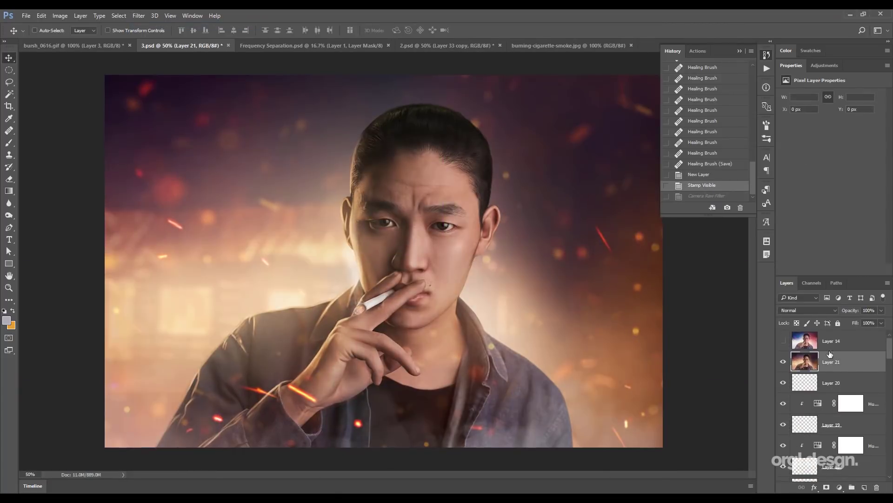
# Change the selected layer's blend mode and bring a new layer to the front of the stack.
pyautogui.click(808, 310)
pyautogui.click(801, 396)
pyautogui.scroll(-10, 819, 395)
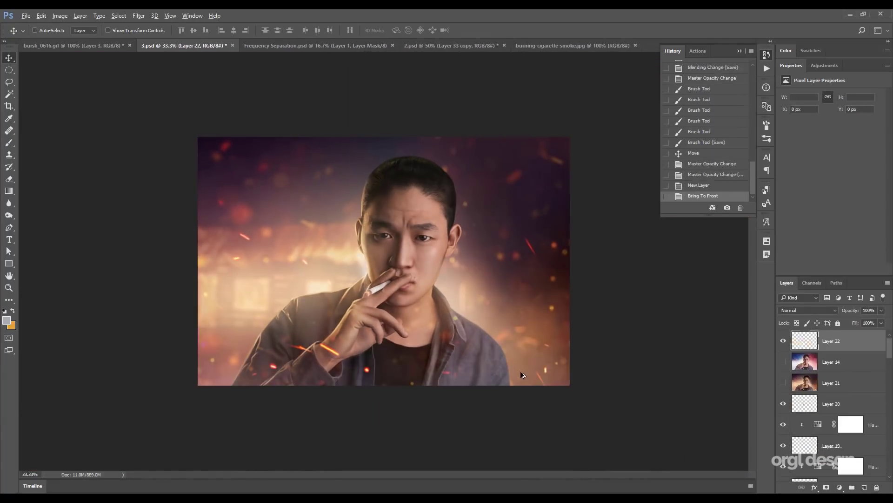
# Grade a merged copy in Camera Raw with exposure +0.15, contrast +28, highlights -44, shadows +22, saturation -19 and a lifted tone-curve black point.
pyautogui.hotkey('ctrl', 'shift', 'a')
pyautogui.moveTo(681, 244); pyautogui.dragTo(668, 247)
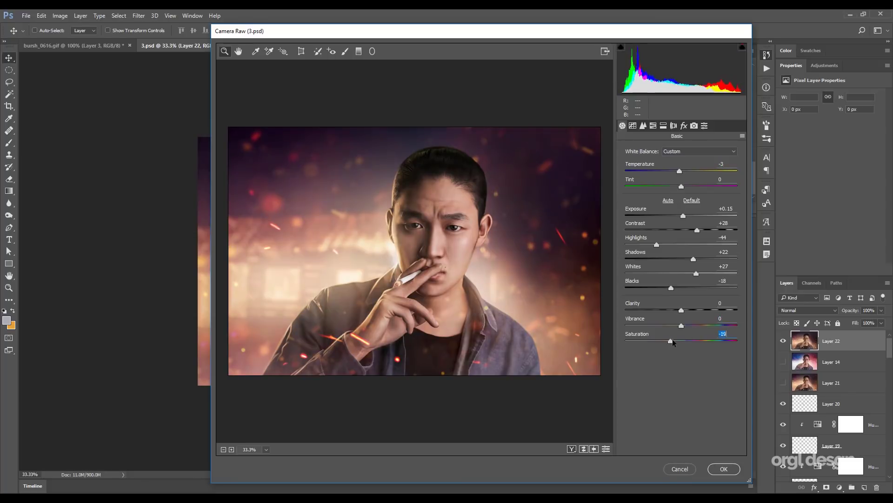
pyautogui.click(633, 125)
pyautogui.moveTo(623, 312); pyautogui.dragTo(620, 307)
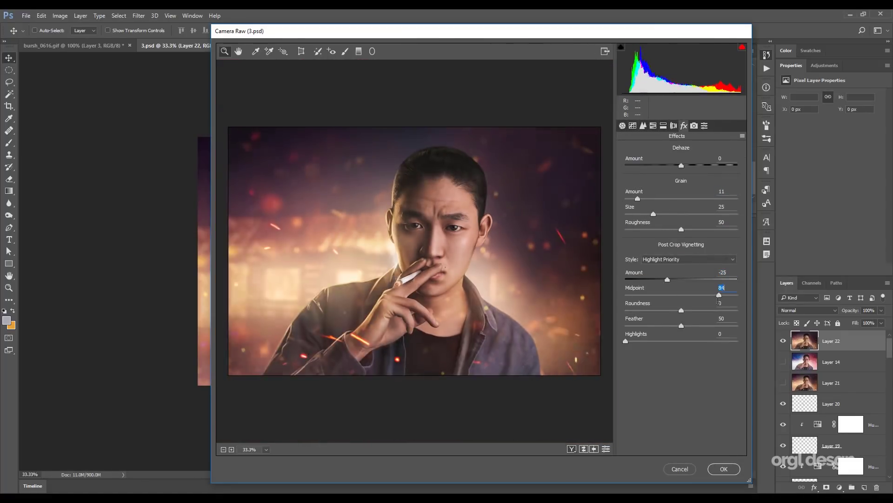
# Add grain of 11 with a dark post-crop vignette, and calibrate the red primary hue to +21 and blue primary hue to -19.
pyautogui.moveTo(670, 279); pyautogui.dragTo(665, 279)
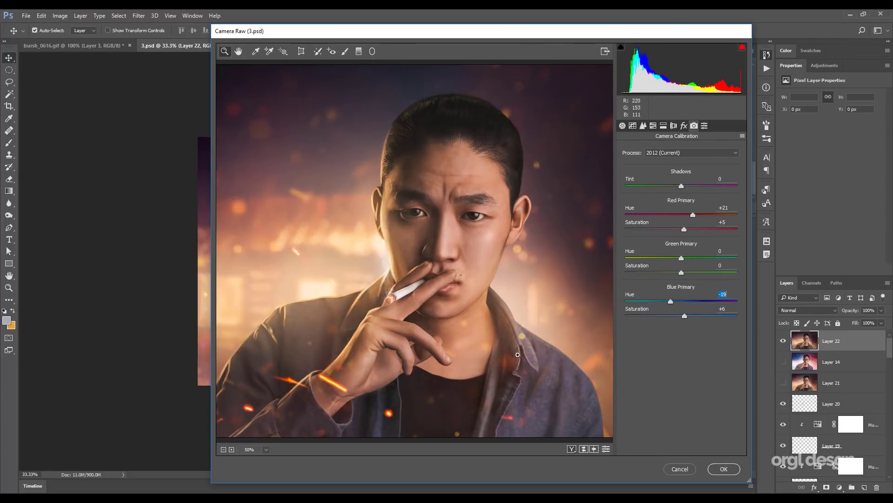
pyautogui.hotkey('ctrl', '0')
# Set the hue of the blues to -11 and purples to -35, and split-tone the shadows with hue 213 and saturation 10.
pyautogui.hotkey('ctrl', 'alt', '4')
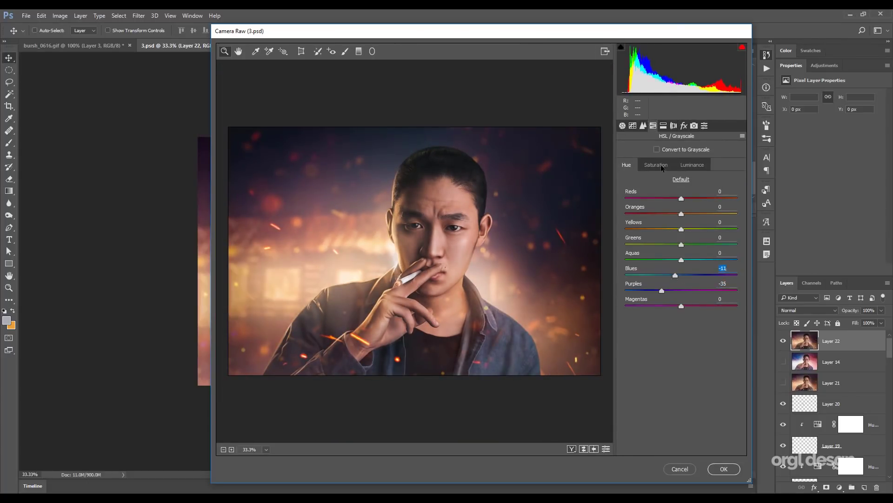
pyautogui.hotkey('ctrl', 'alt', '5')
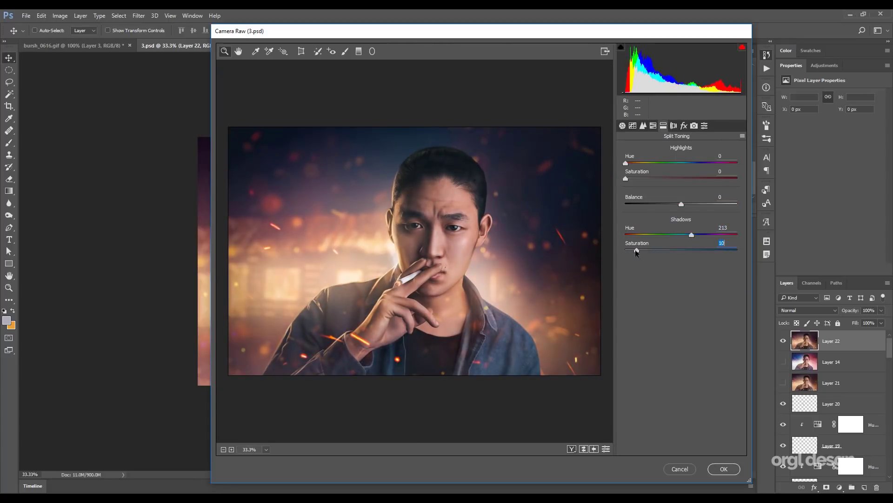